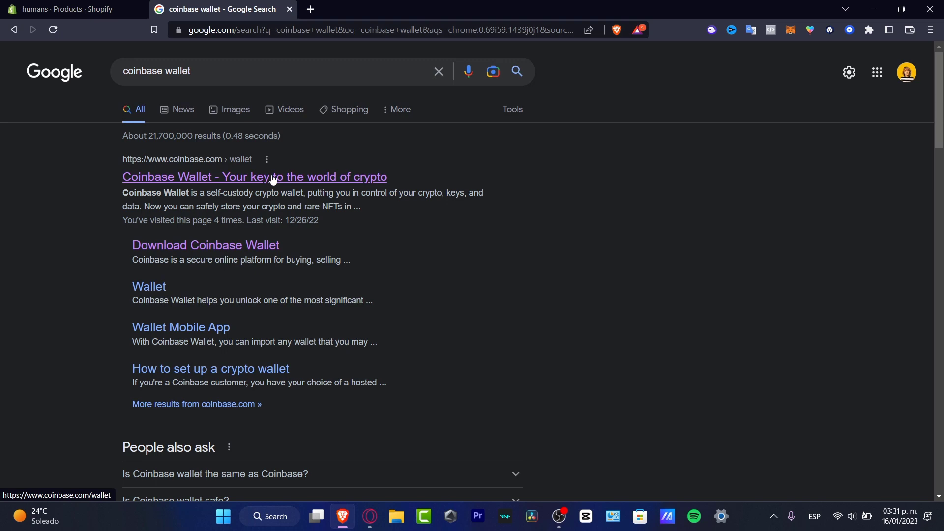
Open the 'Coinbase Wallet - Your key to the world of crypto' result and browse its overview page.
left_click(274, 178)
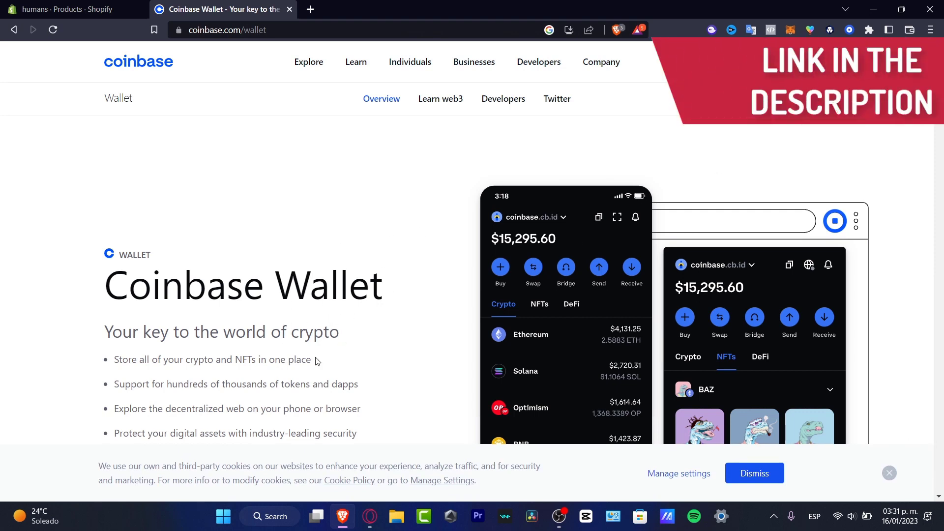
scroll(603, 254, "down", 5)
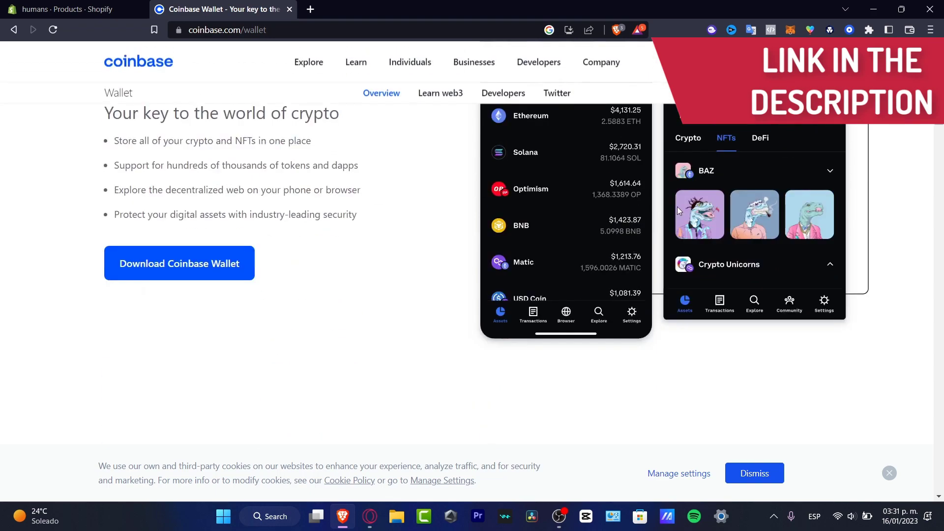
scroll(515, 308, "down", 9)
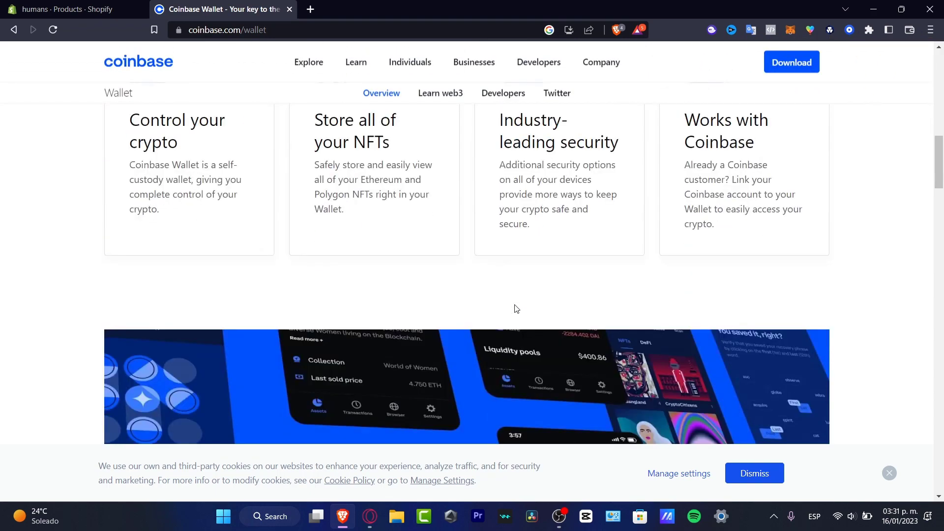
scroll(516, 309, "up", 4)
scroll(516, 309, "down", 4)
scroll(516, 309, "down", 10)
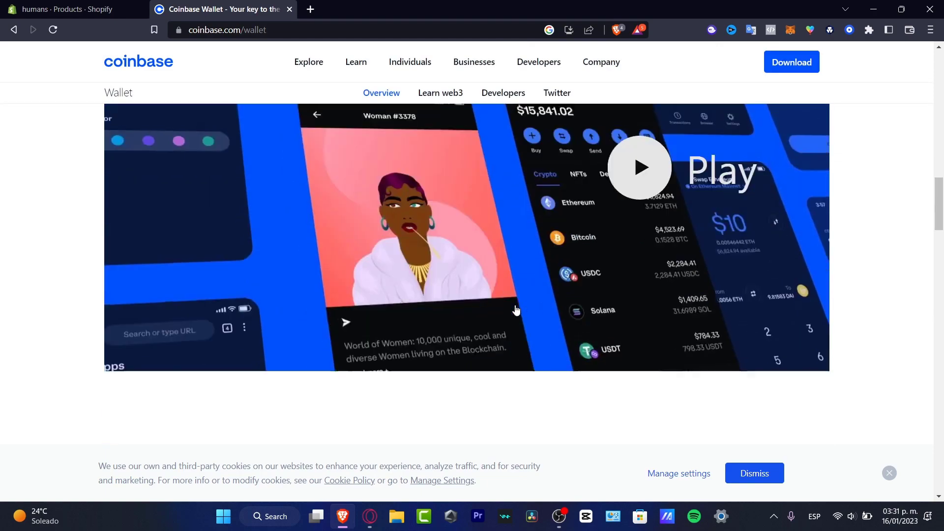
scroll(514, 309, "up", 20)
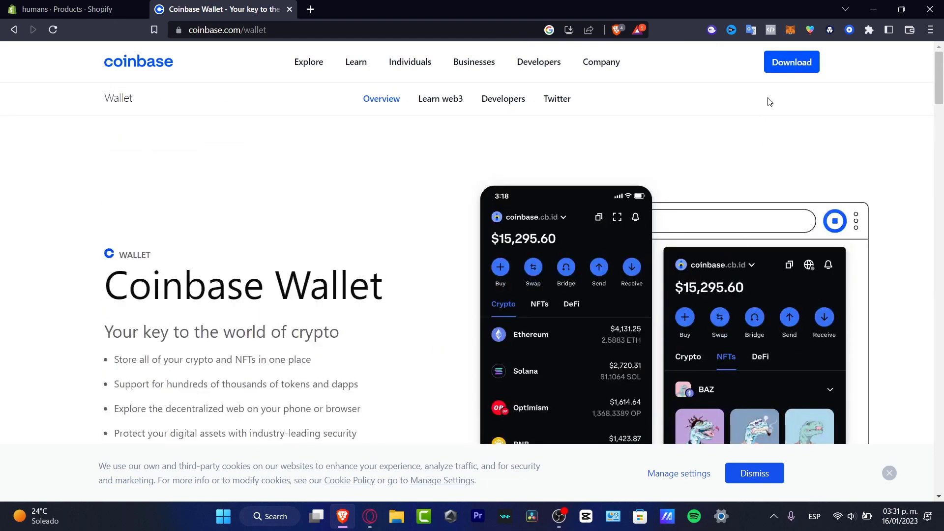
Go to Coinbase Wallet's download options and open the Chrome extension's Web Store listing.
left_click(784, 66)
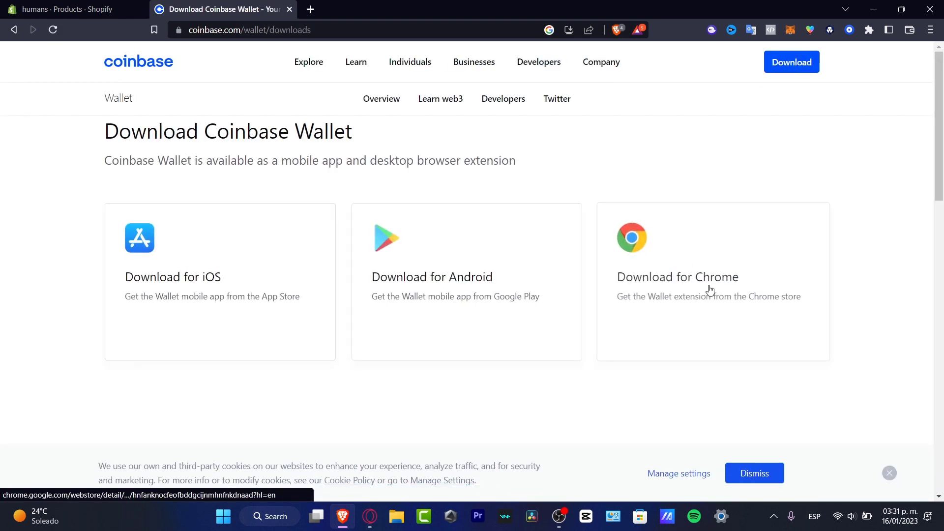
left_click(742, 297)
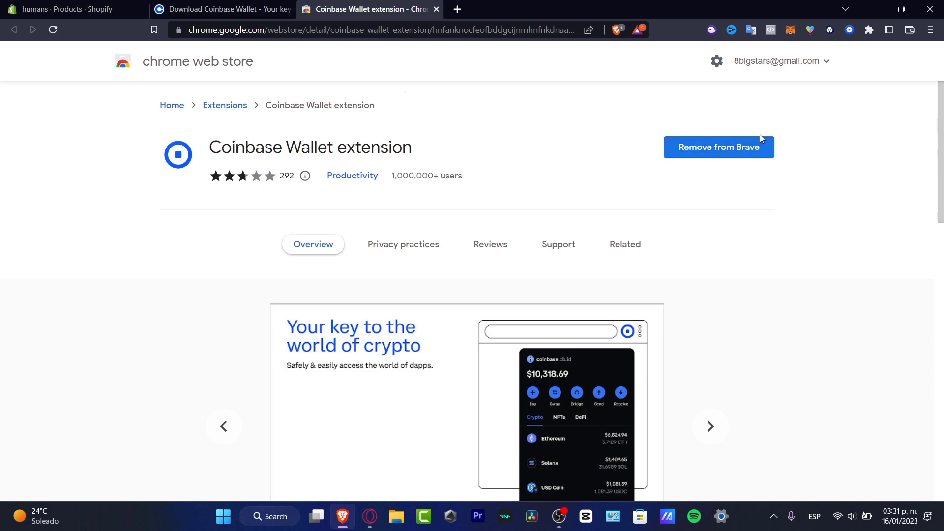
Unlock the Coinbase Wallet extension with the password, re-entering it after the 'Wrong password' error.
left_click(852, 30)
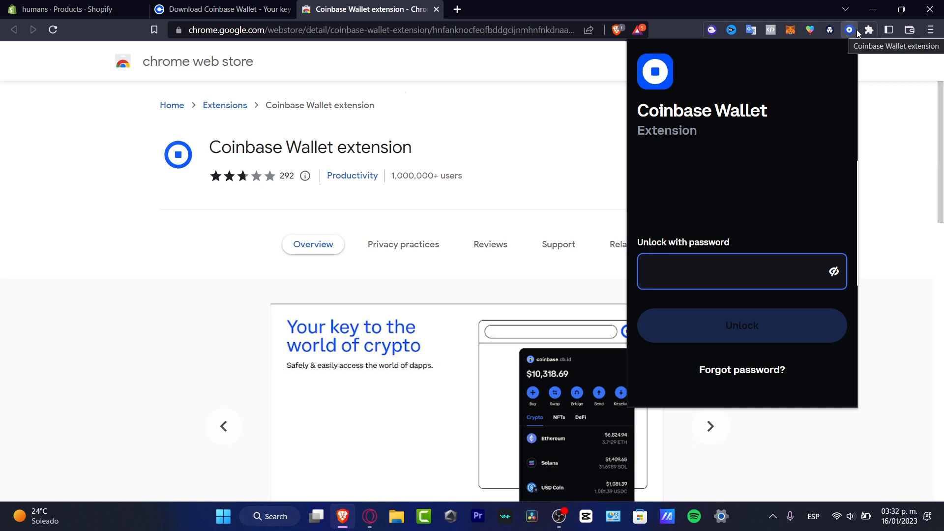
type("*")
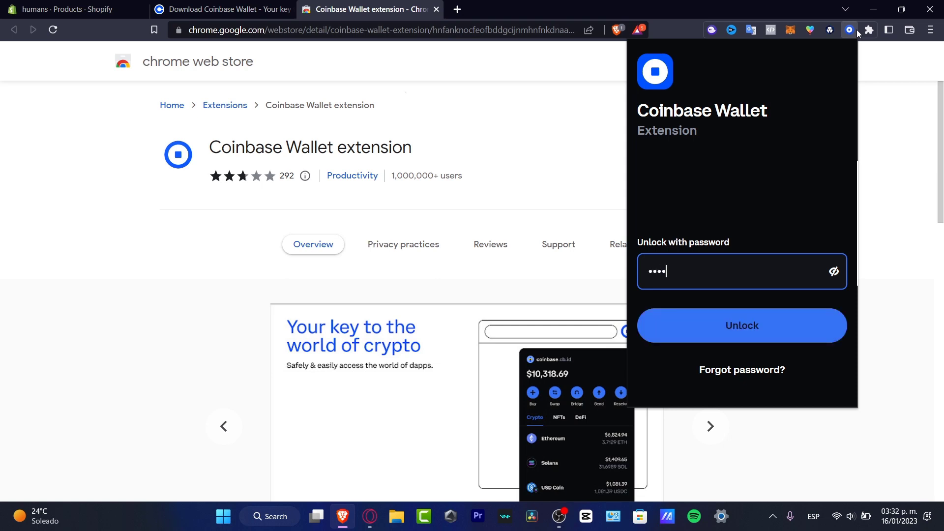
type("**")
key("BackSpace")
key("BackSpace")
key("BackSpace")
type("*******")
key("Return")
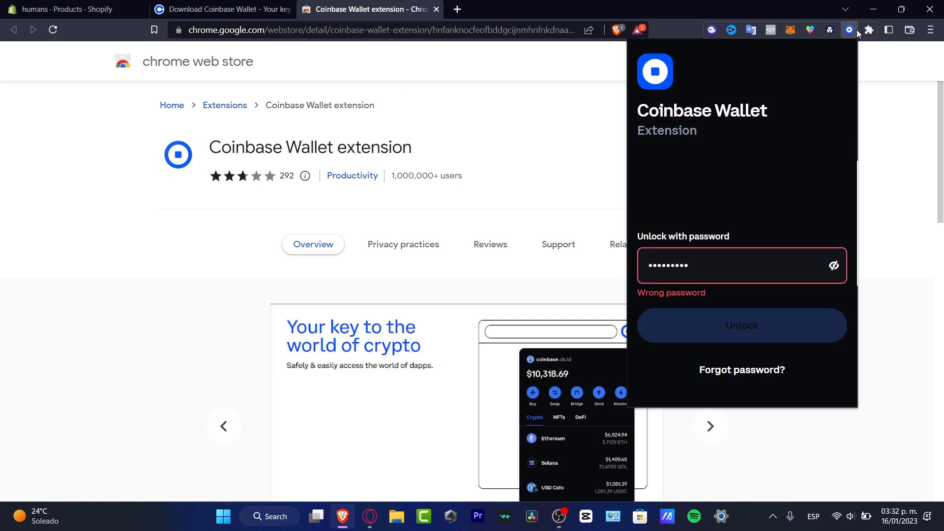
double_click(758, 258)
type("*")
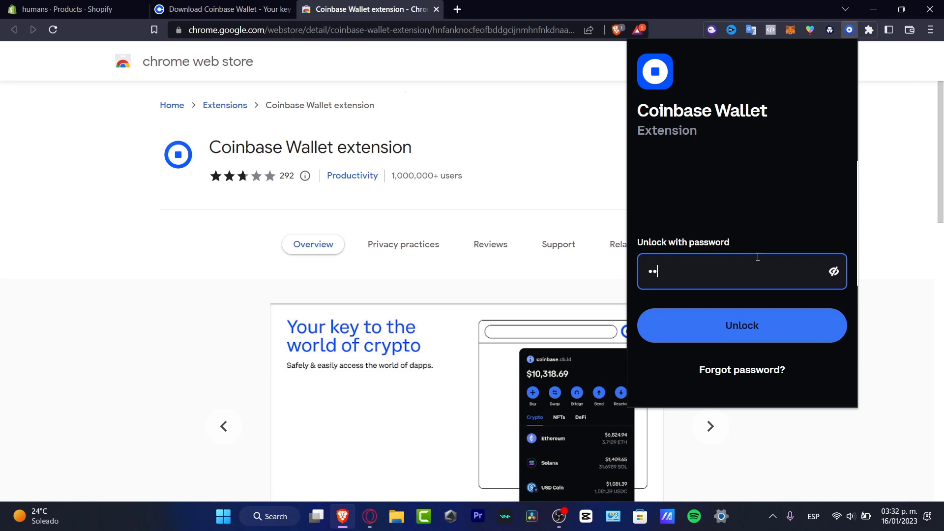
type("******")
key("Return")
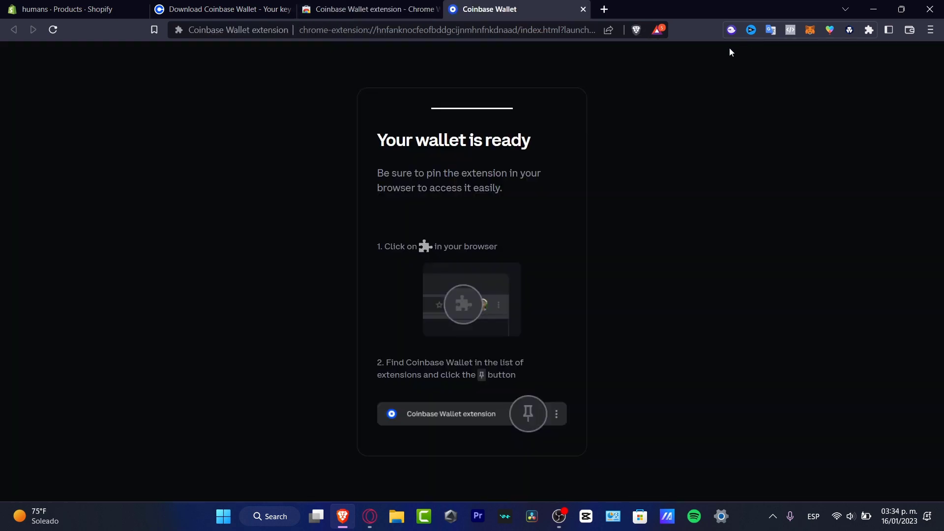
Pin Coinbase Wallet from the Extensions menu and open its popup showing the $0.00 balance.
left_click(868, 30)
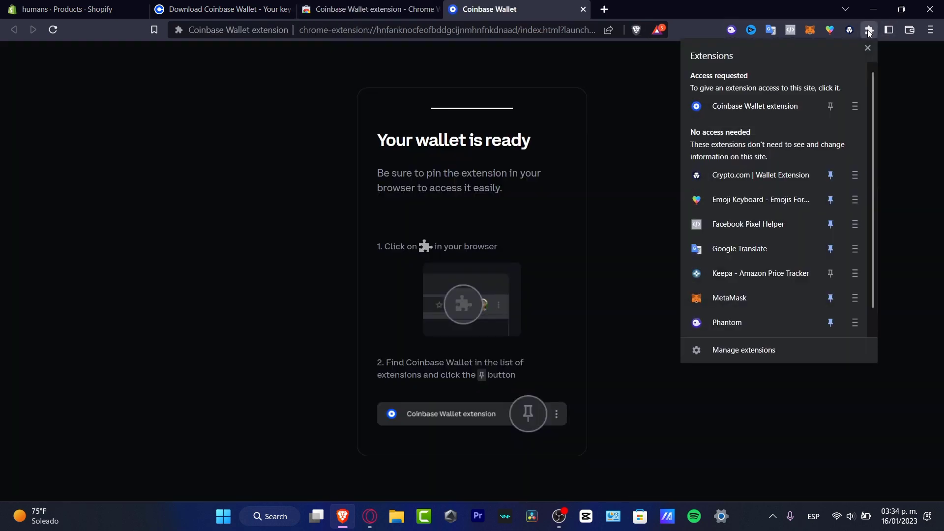
left_click(832, 106)
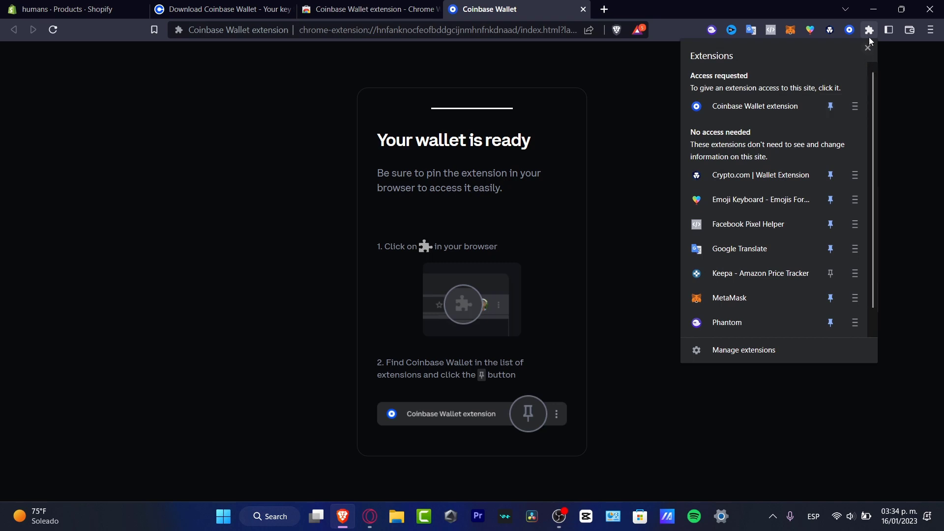
left_click(849, 30)
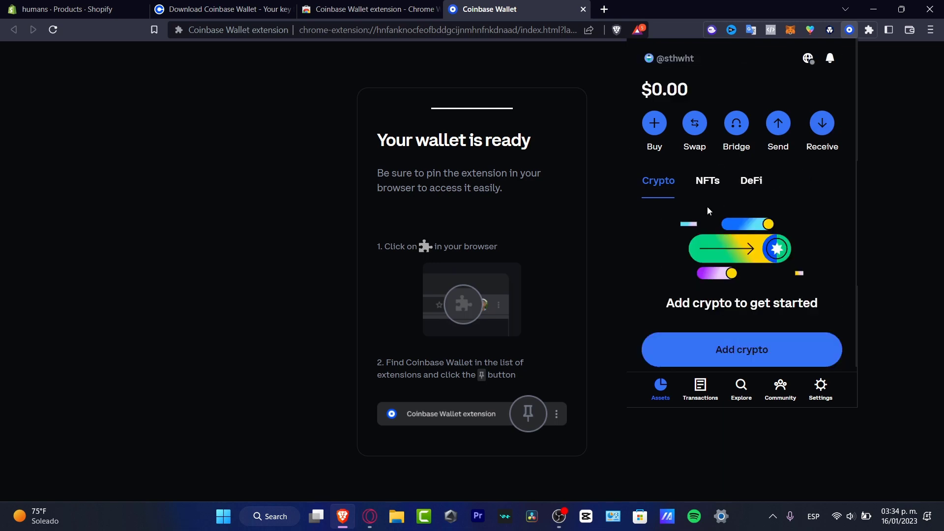
Scroll the wallet home and look through the wallet Settings tab.
scroll(786, 288, "down", 1)
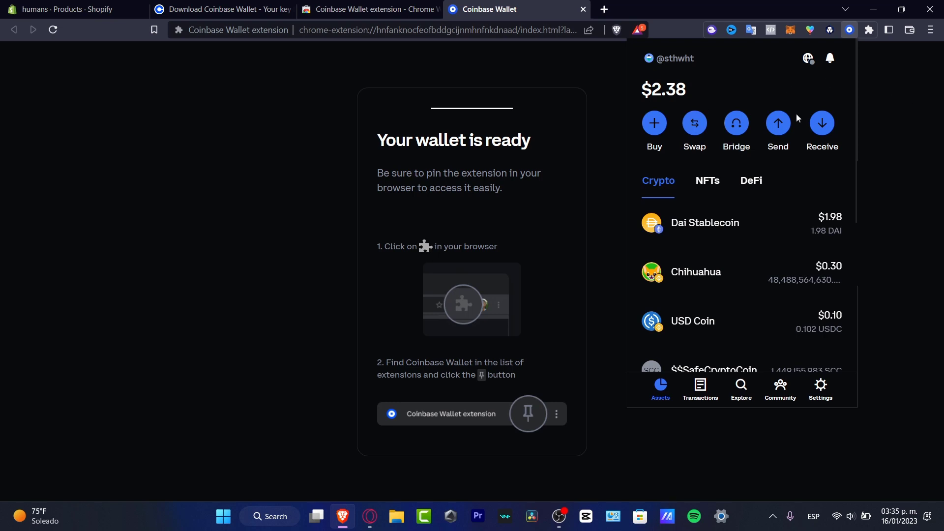
left_click(821, 388)
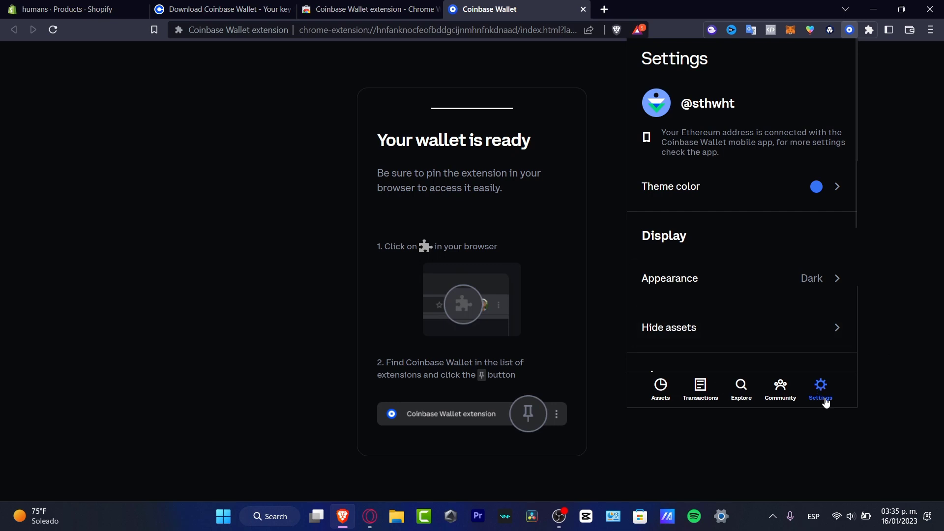
scroll(802, 295, "down", 3)
scroll(801, 295, "down", 1)
scroll(774, 209, "down", 2)
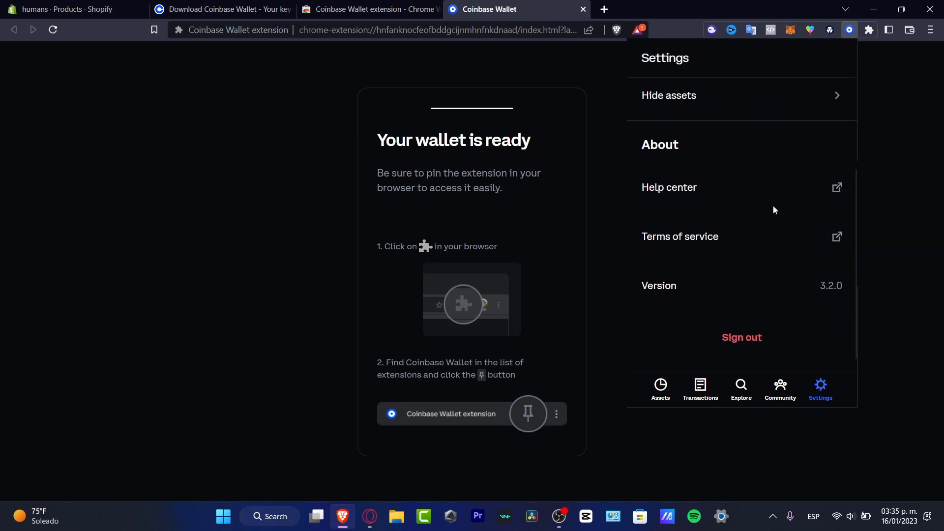
scroll(783, 220, "up", 5)
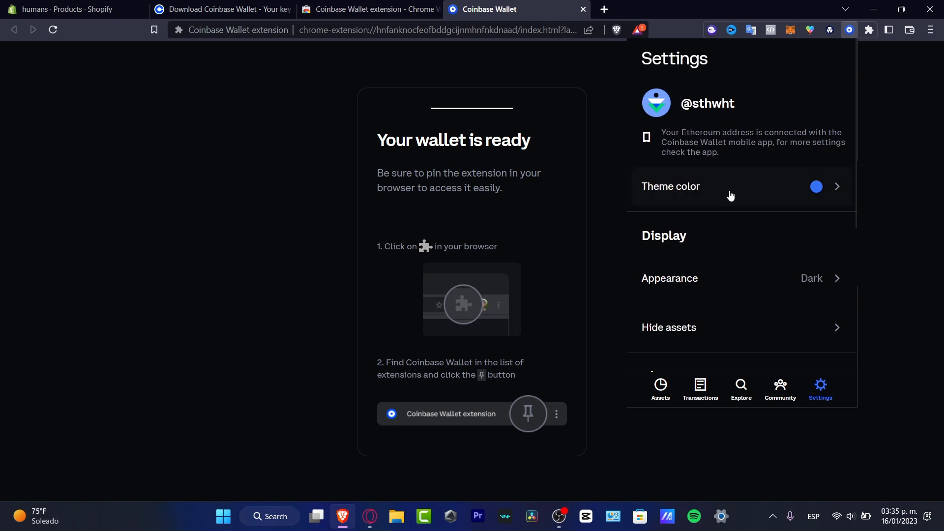
scroll(730, 196, "down", 3)
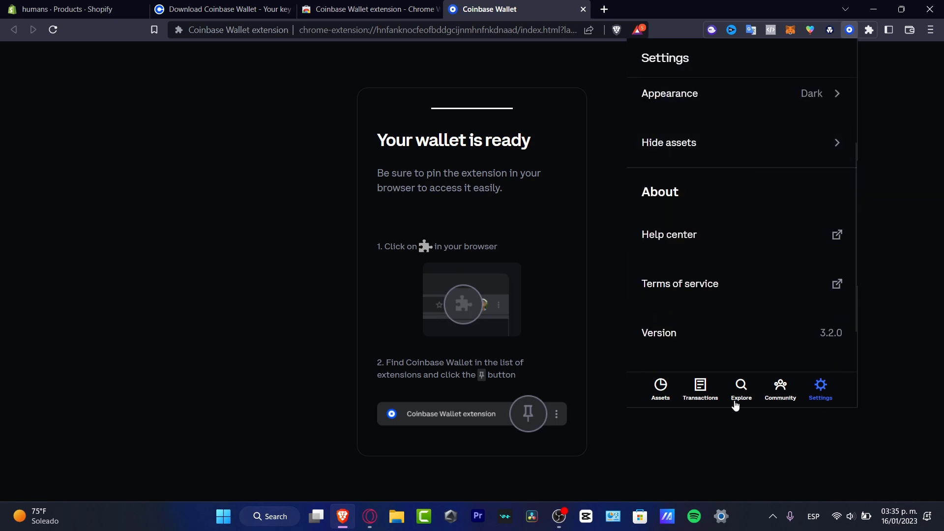
Check the Community and Transactions tabs, then open the Dai Stablecoin details.
left_click(761, 399)
left_click(702, 399)
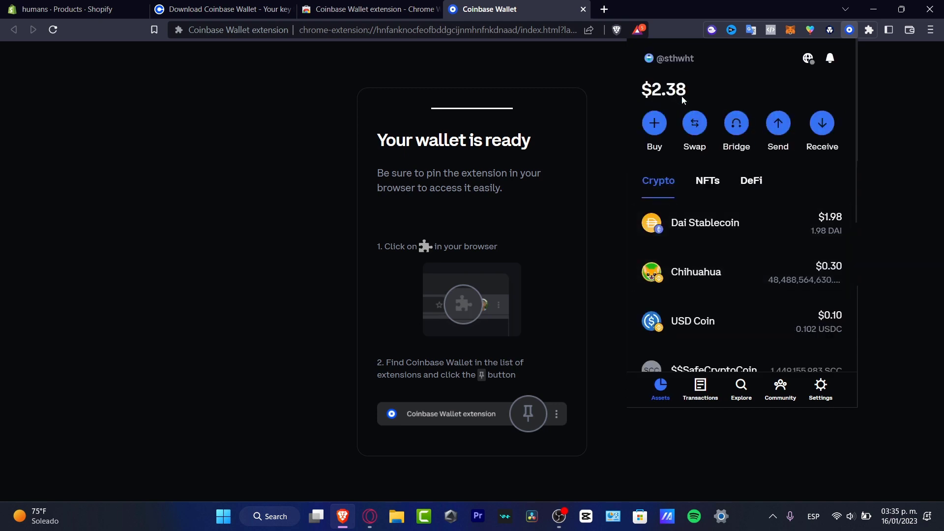
scroll(739, 253, "down", 5)
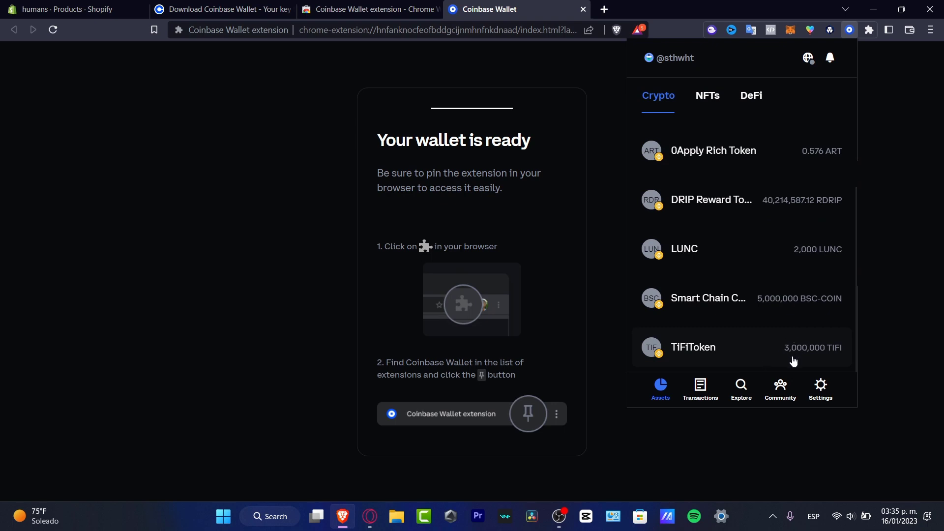
scroll(794, 361, "up", 5)
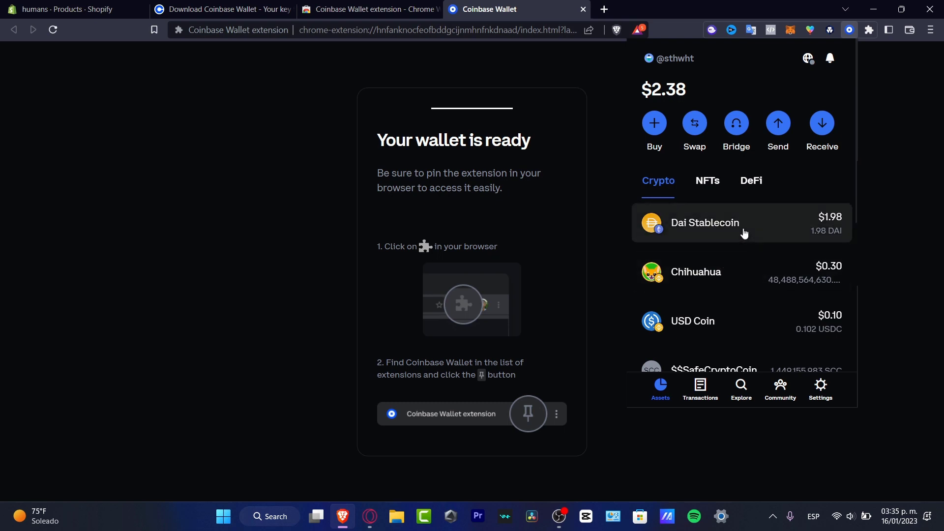
left_click(744, 233)
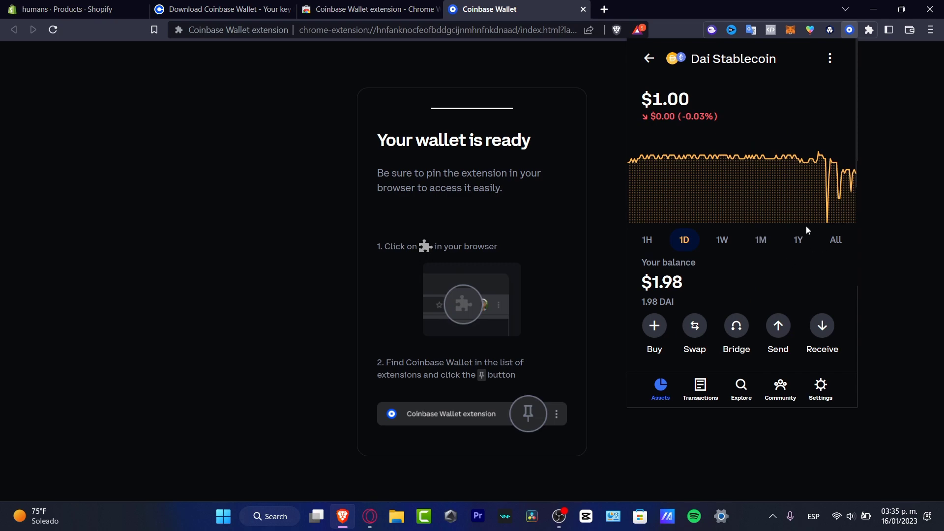
Search 'paypal crypto' in a new tab, view PayPal's 'Buy and Sell Cryptocurrency' page, then close it.
left_click(605, 15)
type("paypal")
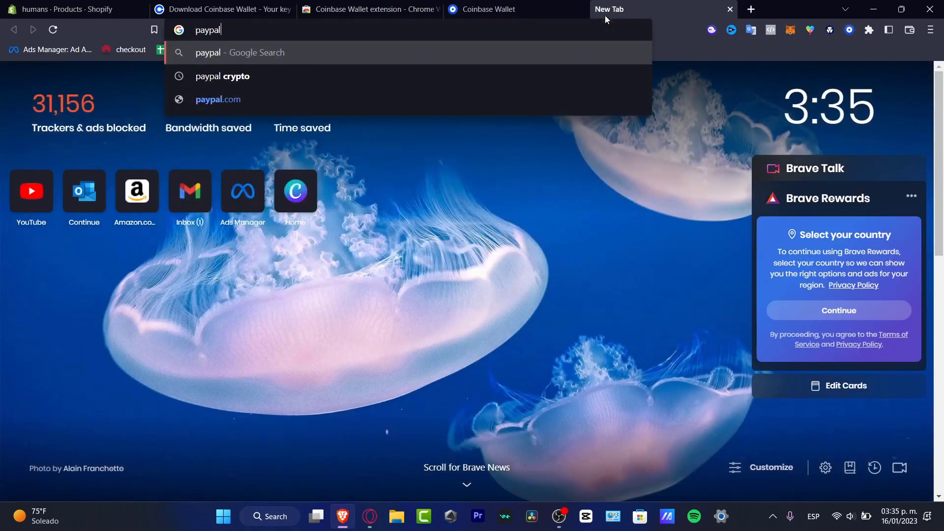
type(" crypto")
key("Return")
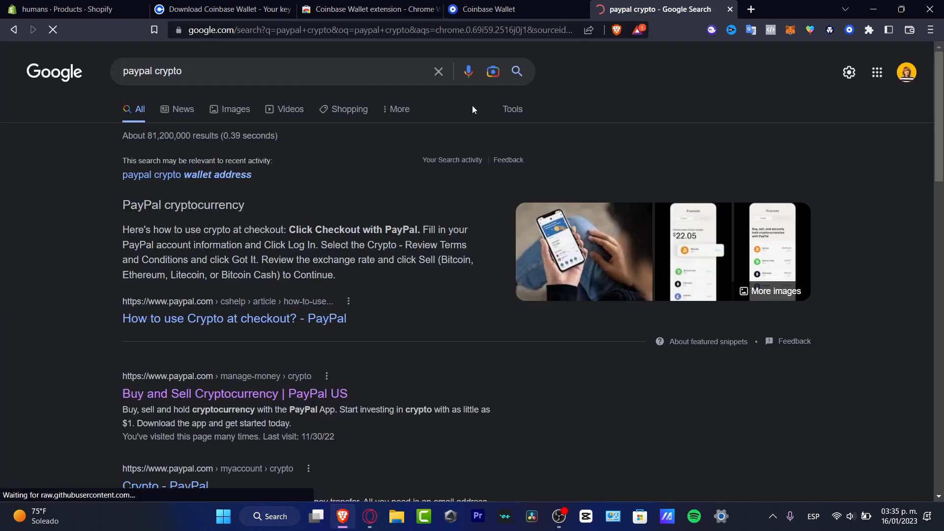
left_click(310, 394)
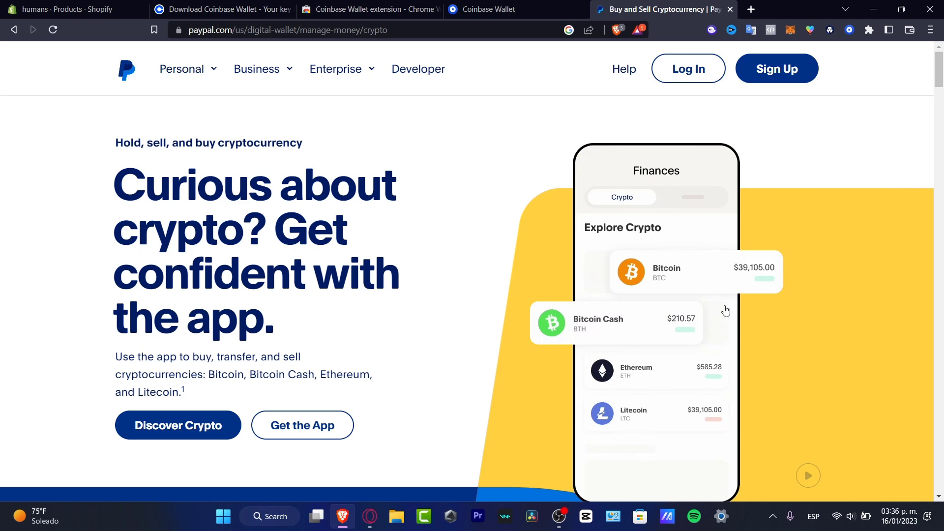
left_click(729, 9)
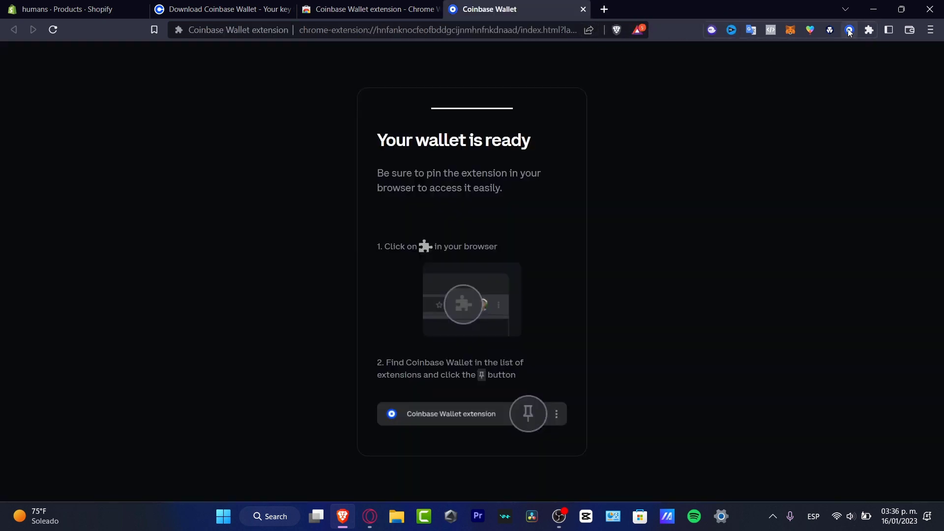
Reopen the Coinbase Wallet popup and return to the Dai Stablecoin page with 1.98 DAI.
left_click(850, 29)
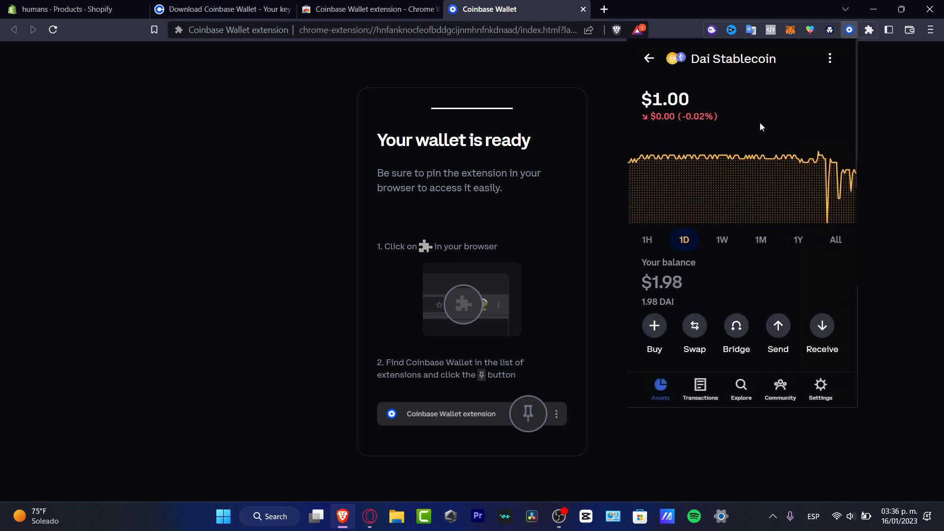
left_click(649, 58)
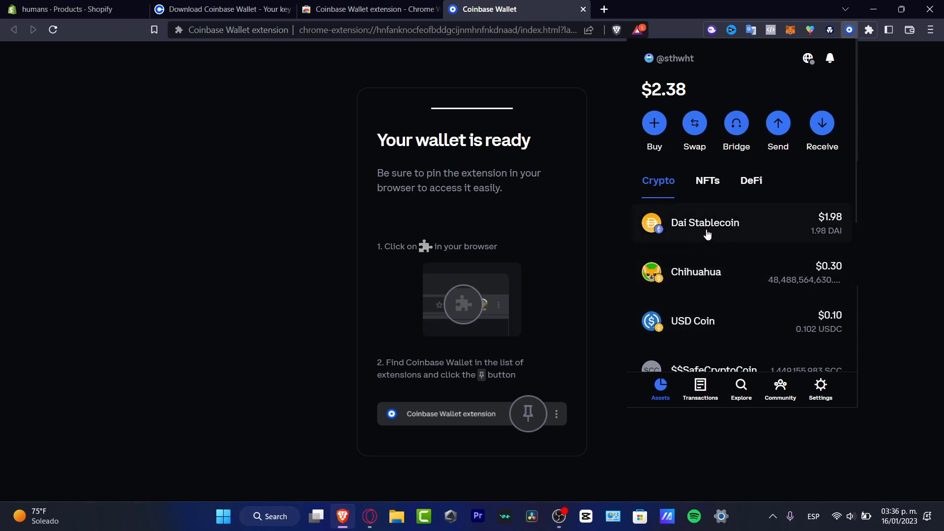
left_click(737, 233)
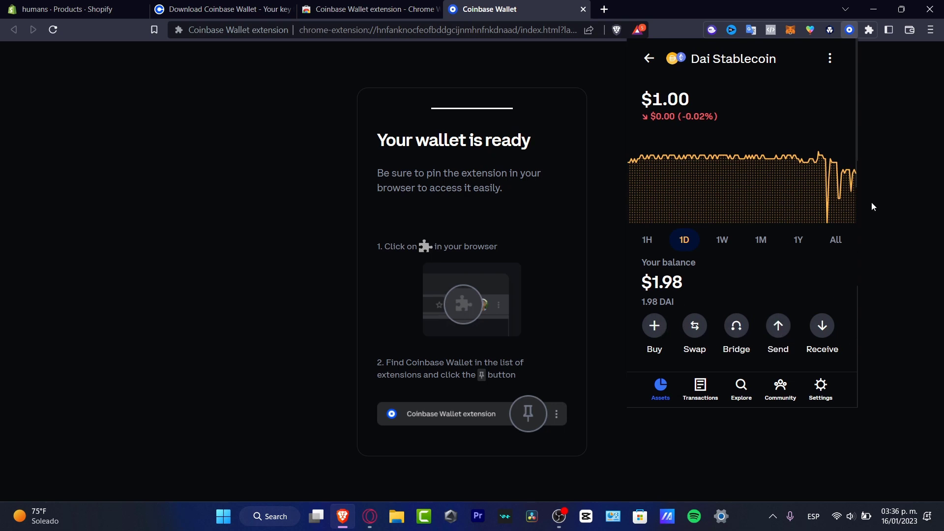
left_click(782, 328)
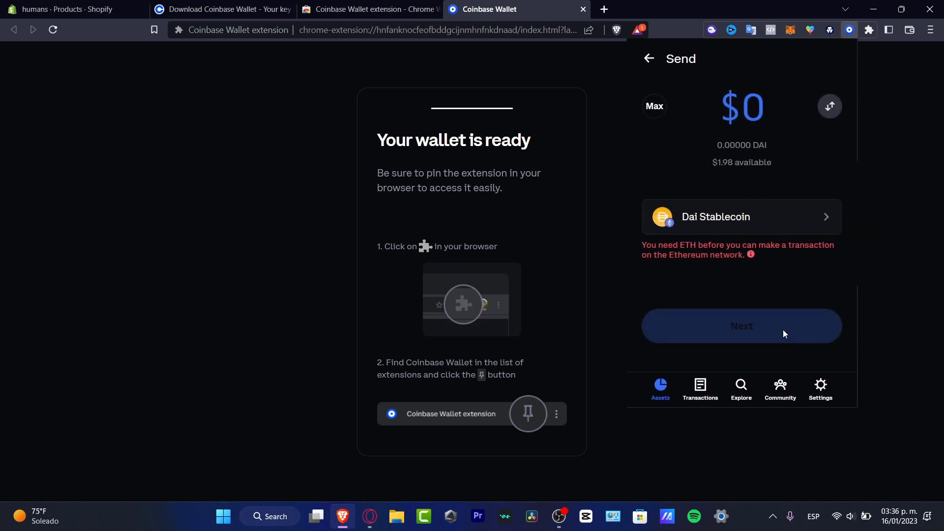
mouse_move(747, 240)
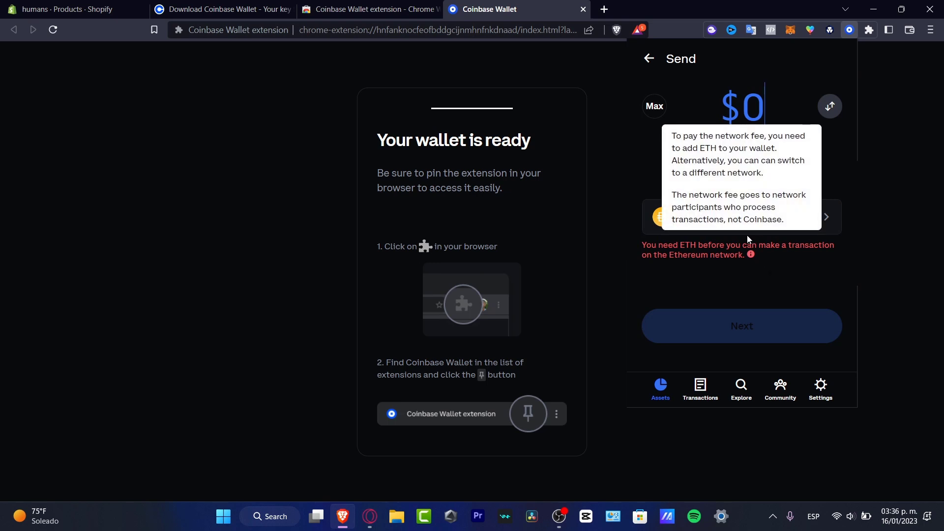
left_click(654, 106)
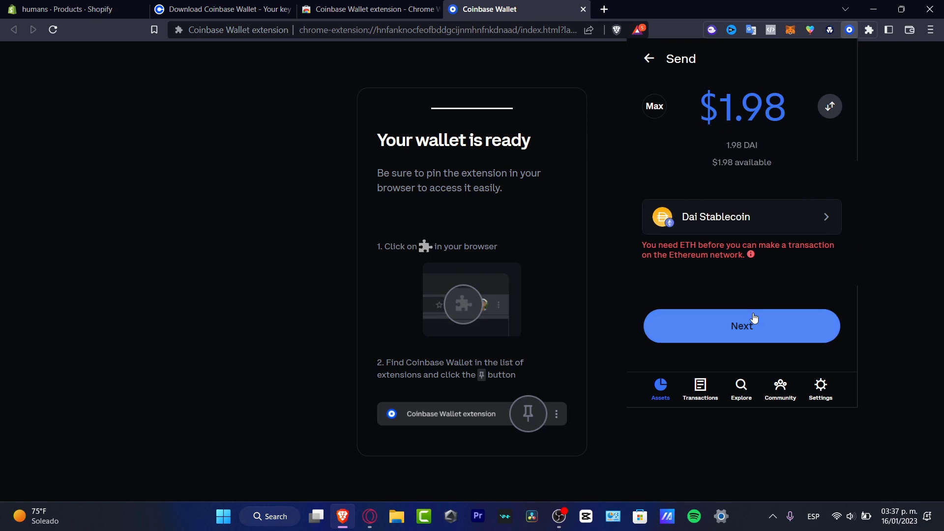
left_click(816, 216)
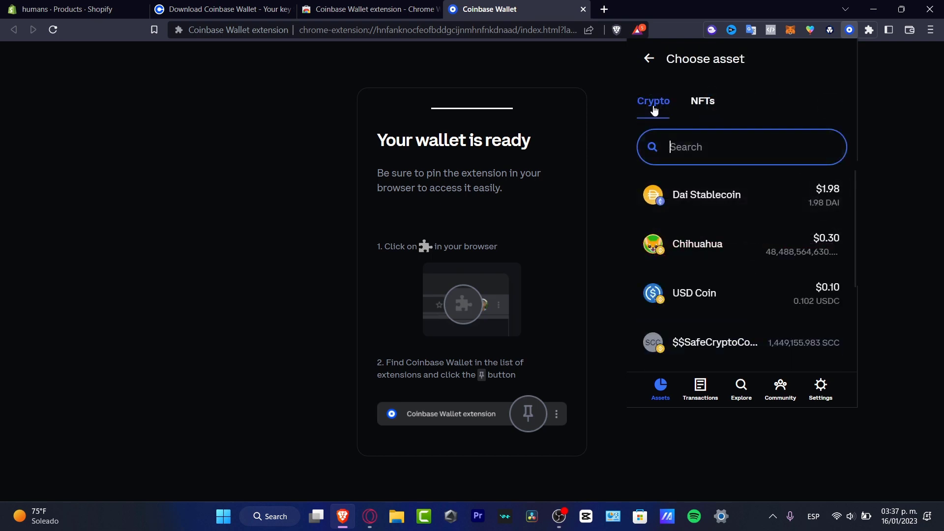
left_click(649, 60)
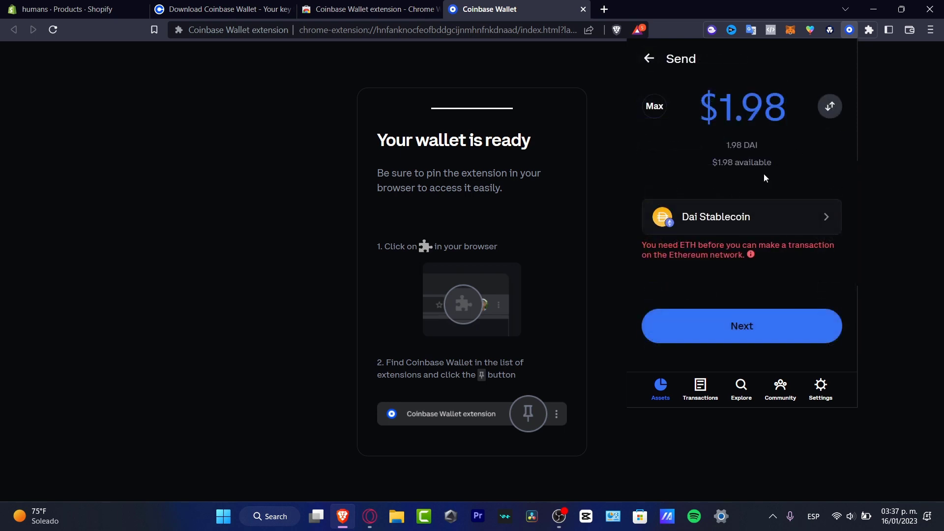
mouse_move(751, 255)
mouse_move(729, 245)
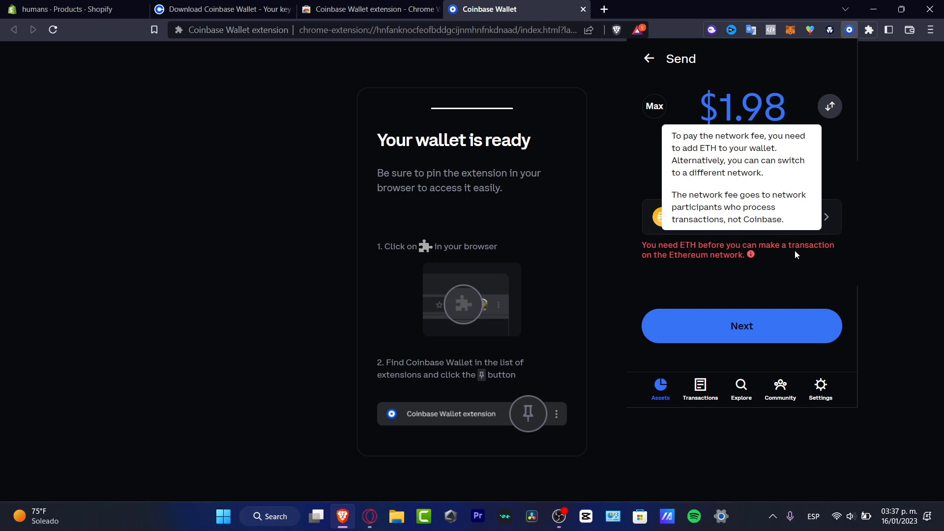
left_click(649, 59)
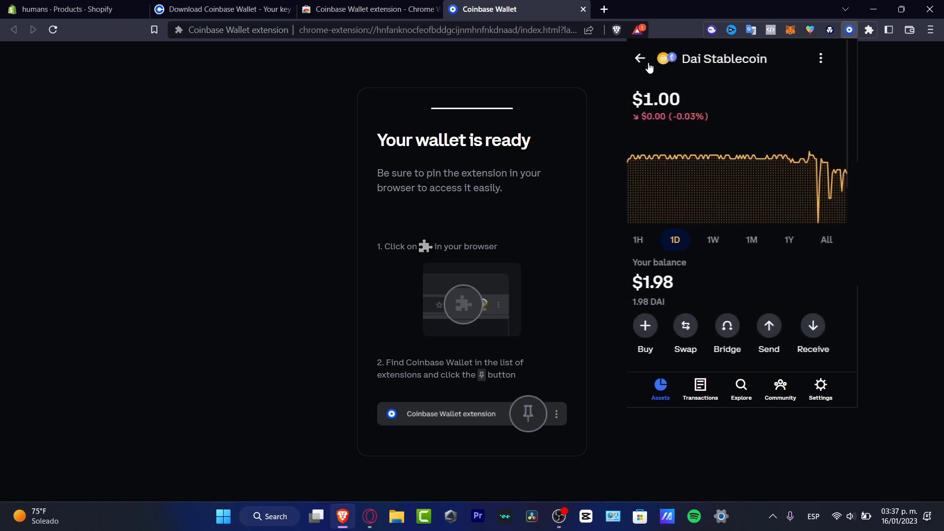
Start adding crypto through Coinbase Pay and sign in to the Coinbase account.
left_click(649, 327)
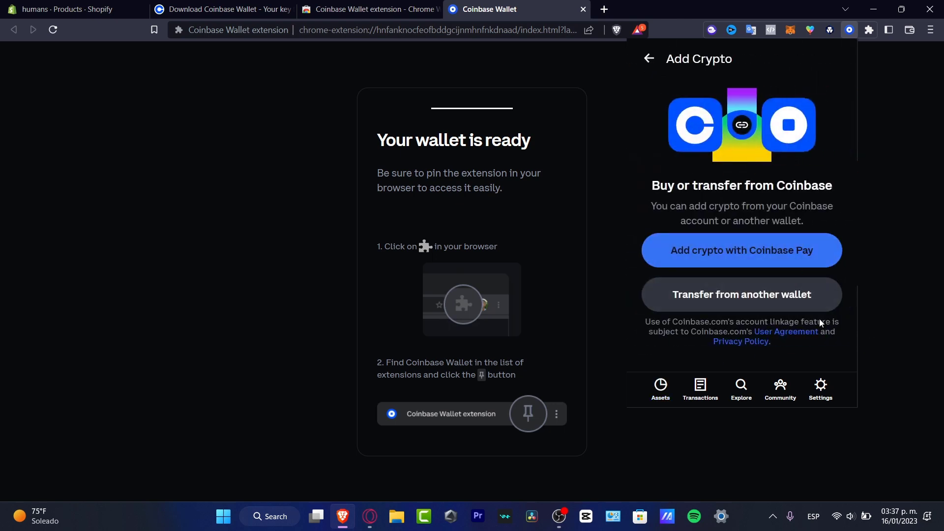
left_click(770, 261)
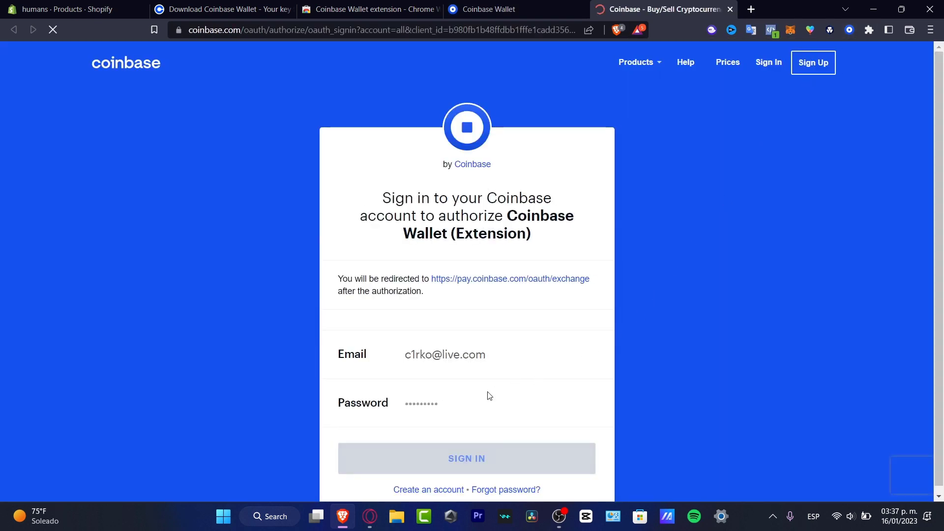
left_click(588, 459)
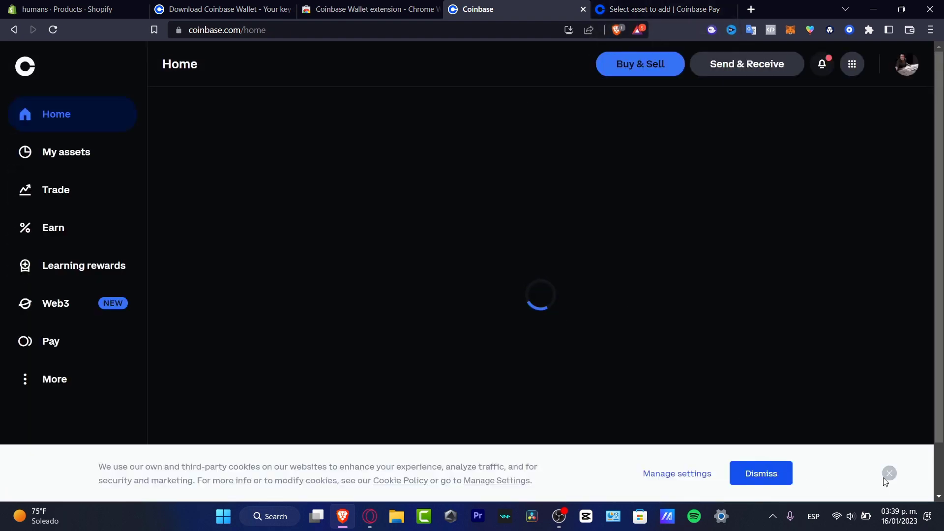
Dismiss the cookie notice and USDC promo on the $1.99 dashboard, then open a blank tab.
left_click(886, 475)
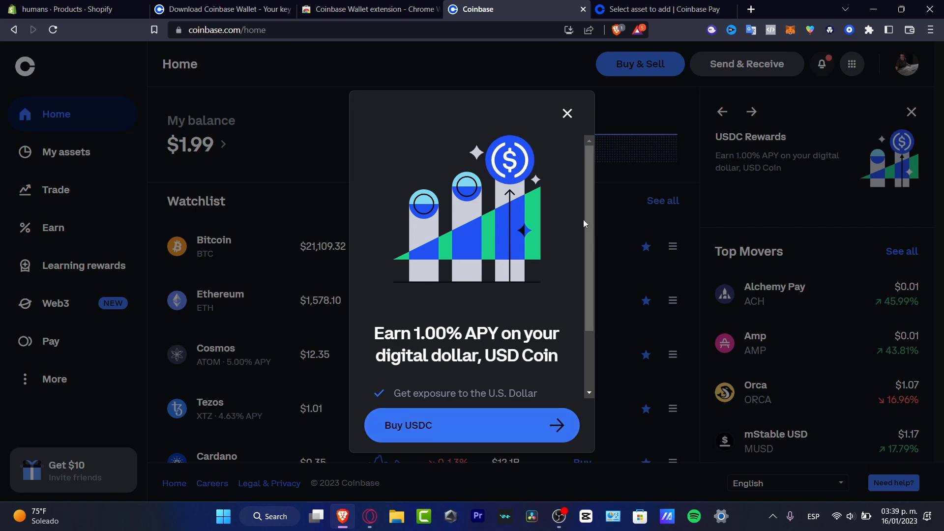
left_click(568, 114)
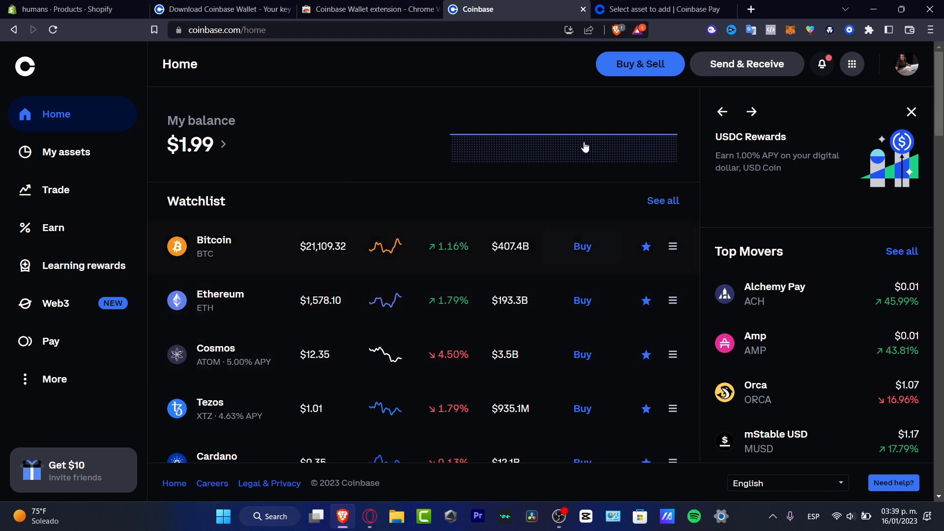
left_click(751, 10)
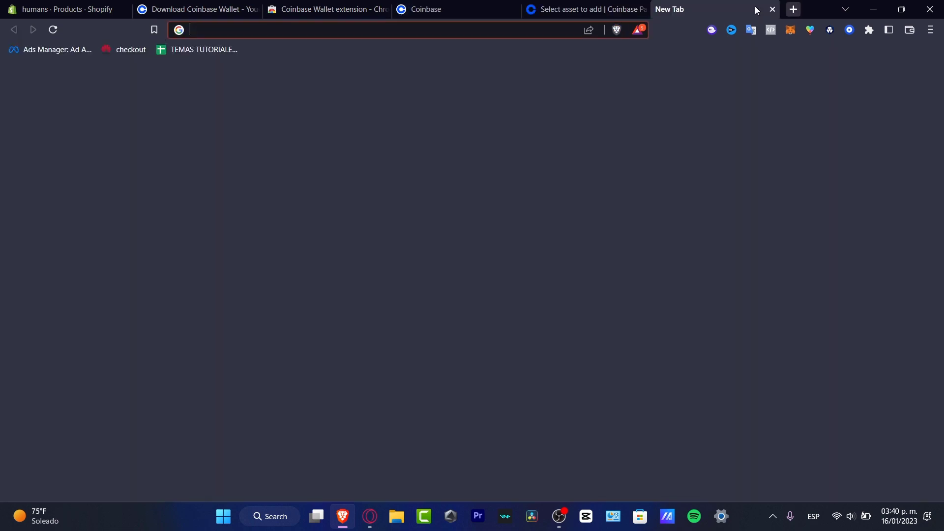
Go to bitso.com and enter the account e-mail on the sign-in form.
type("bit")
key("Return")
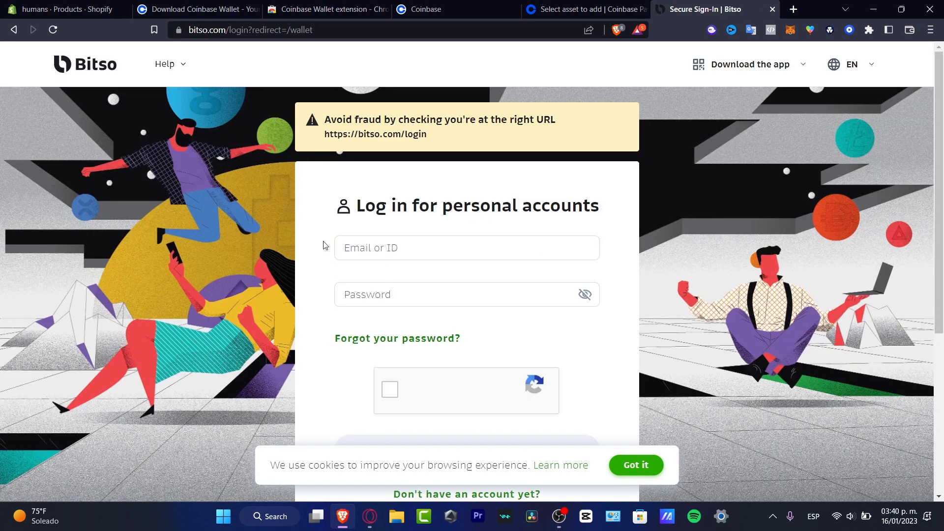
left_click(415, 248)
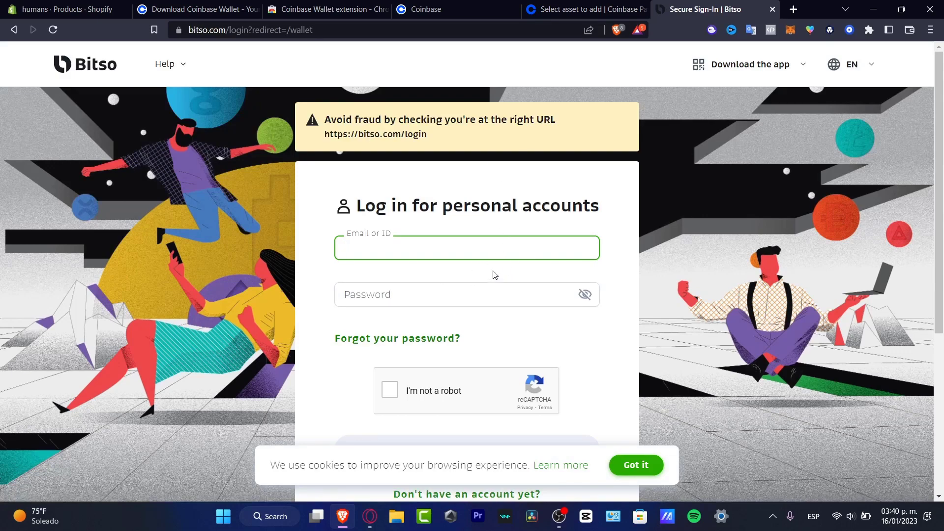
Enter the password, tick the reCAPTCHA and submit the Bitso login, which returns an error.
left_click(561, 300)
type("•")
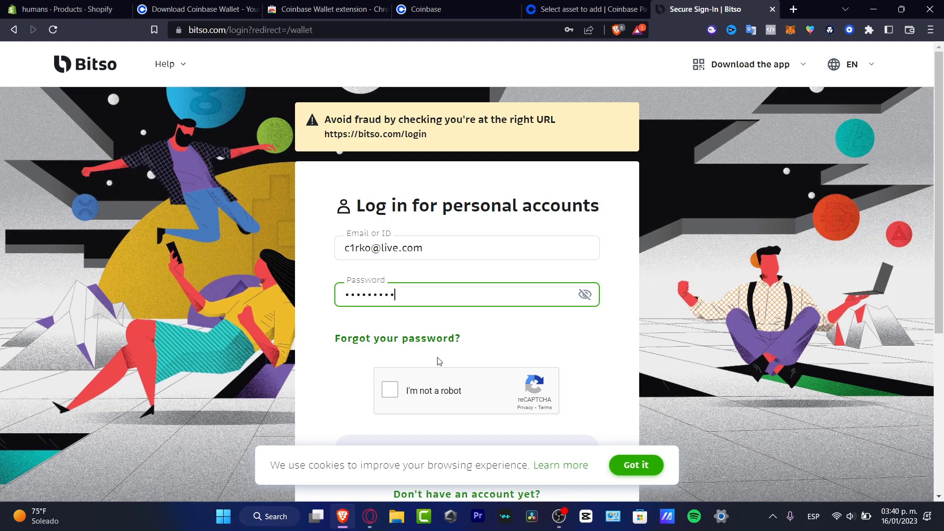
left_click(396, 393)
scroll(624, 340, "down", 4)
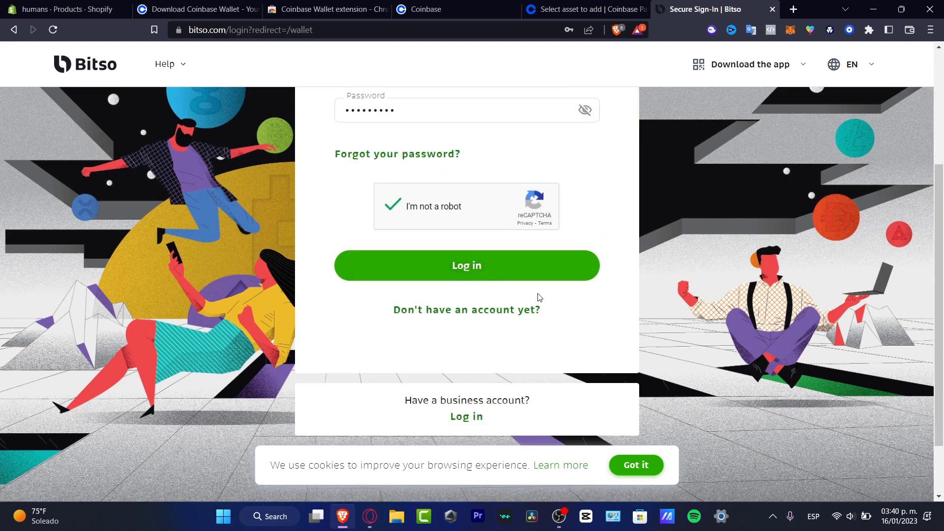
left_click(529, 268)
scroll(600, 248, "up", 4)
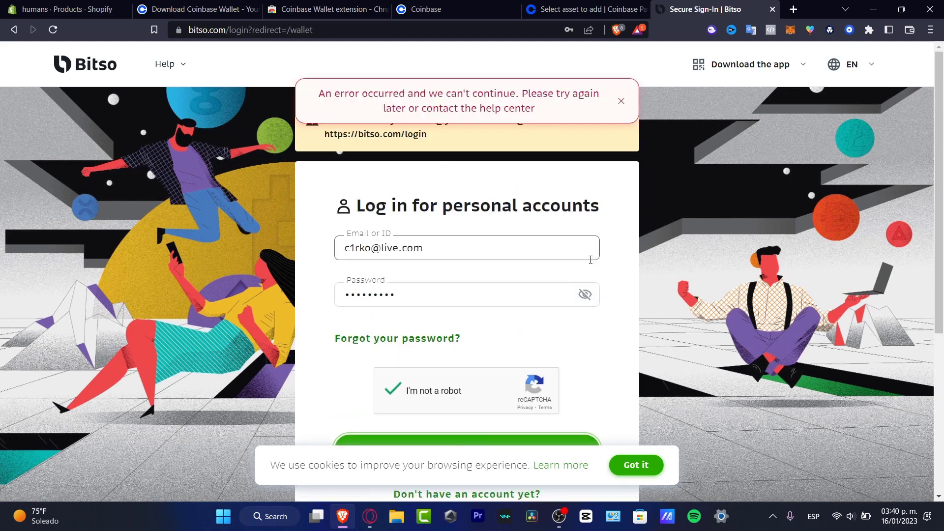
left_click(596, 299)
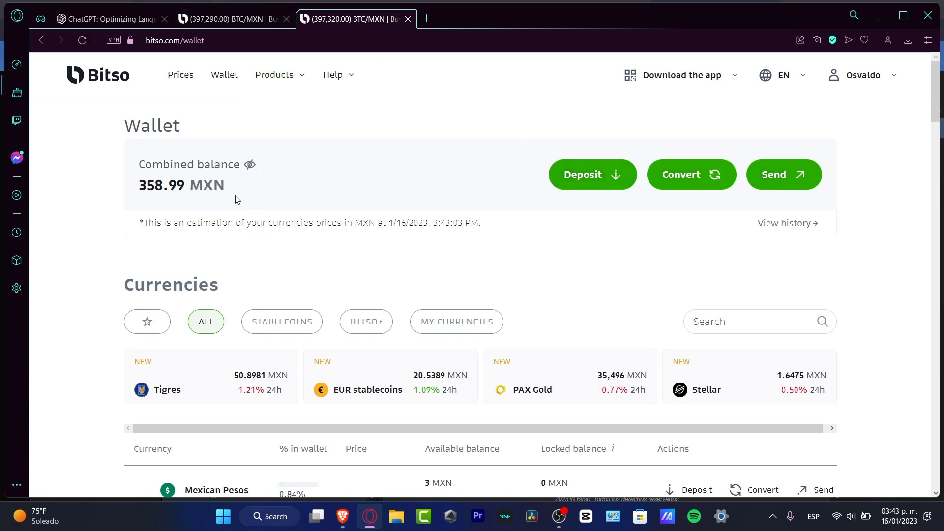
Scroll the Bitso wallet to DAI and choose the Dai deposit on Ethereum Network (ERC-20).
left_click_drag(211, 190, 225, 192)
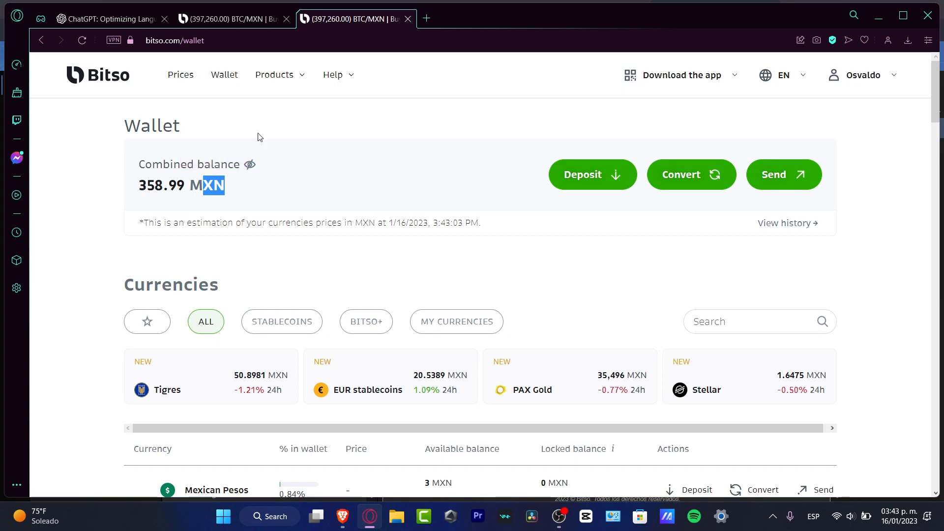
scroll(485, 240, "down", 10)
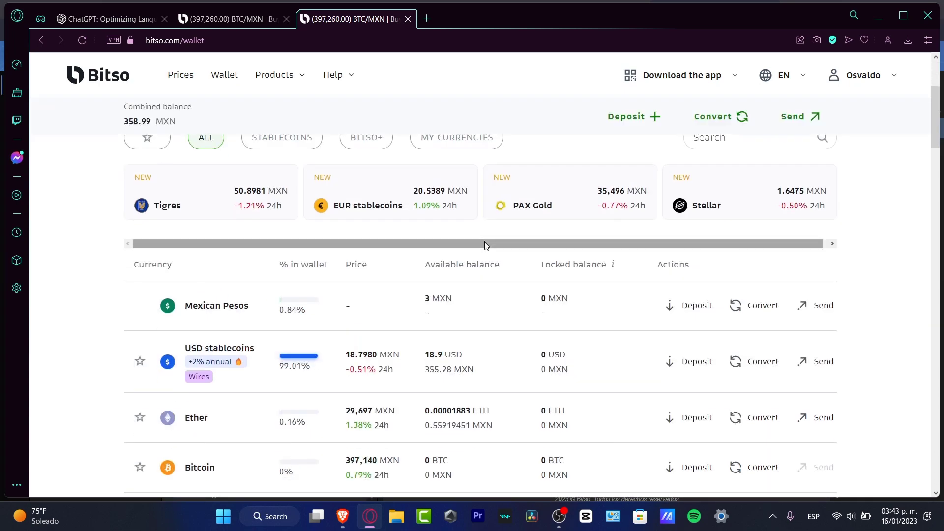
scroll(505, 277, "down", 7)
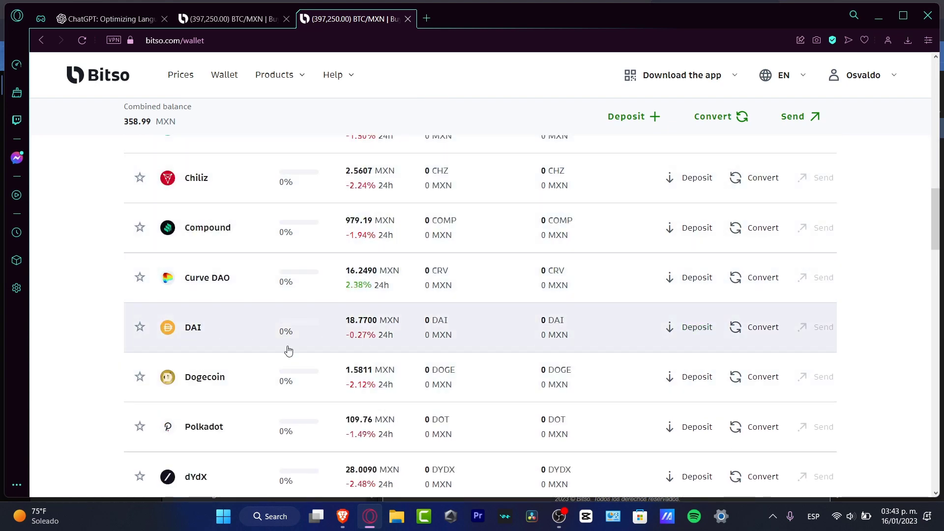
left_click(701, 331)
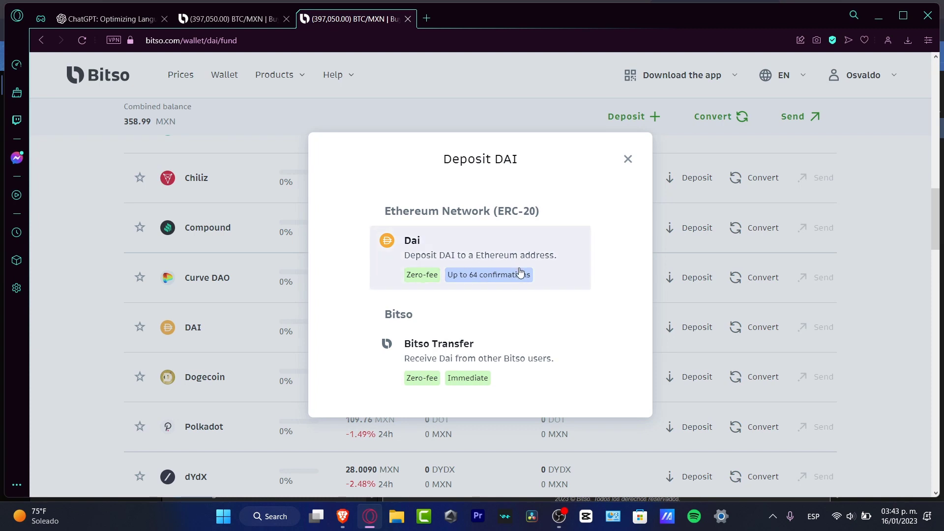
left_click(470, 261)
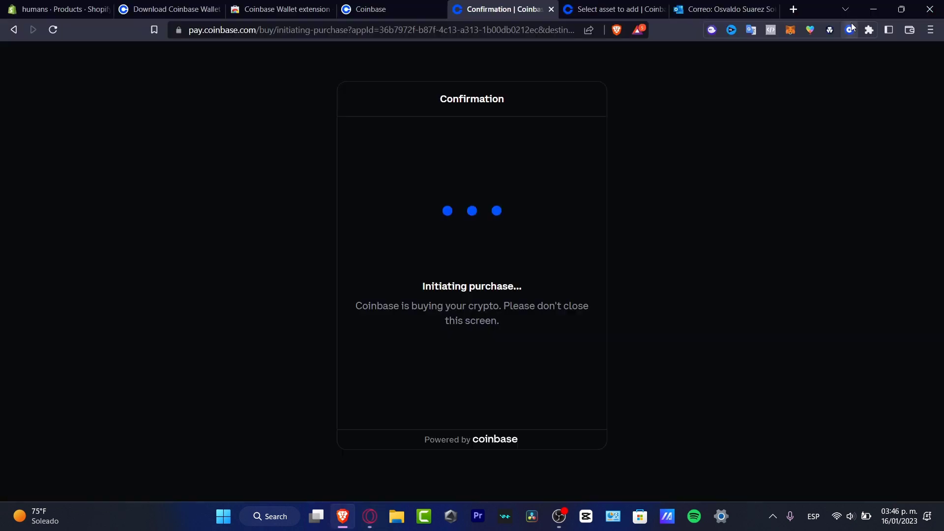
left_click(850, 28)
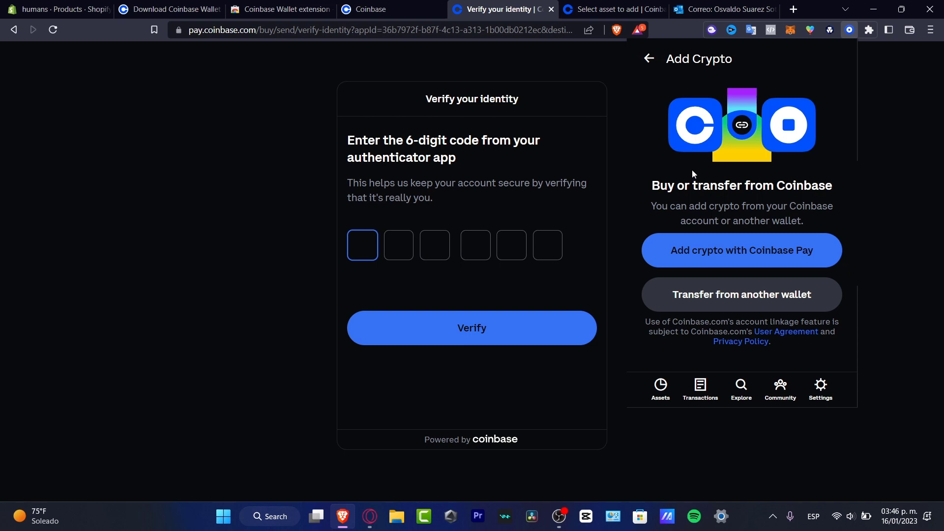
Enter the 6-digit authenticator code, correcting the last three digits, to confirm the MX$30.00 ETH purchase.
left_click(368, 242)
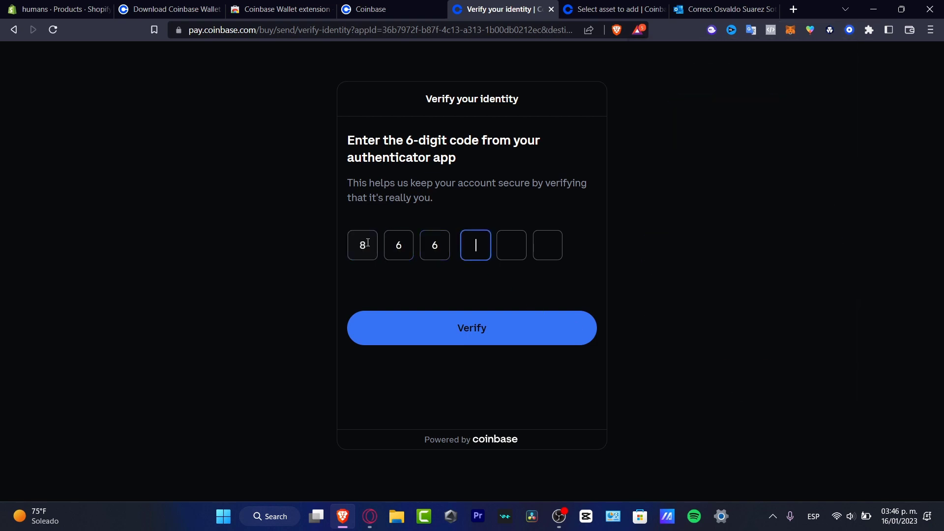
left_click(481, 245)
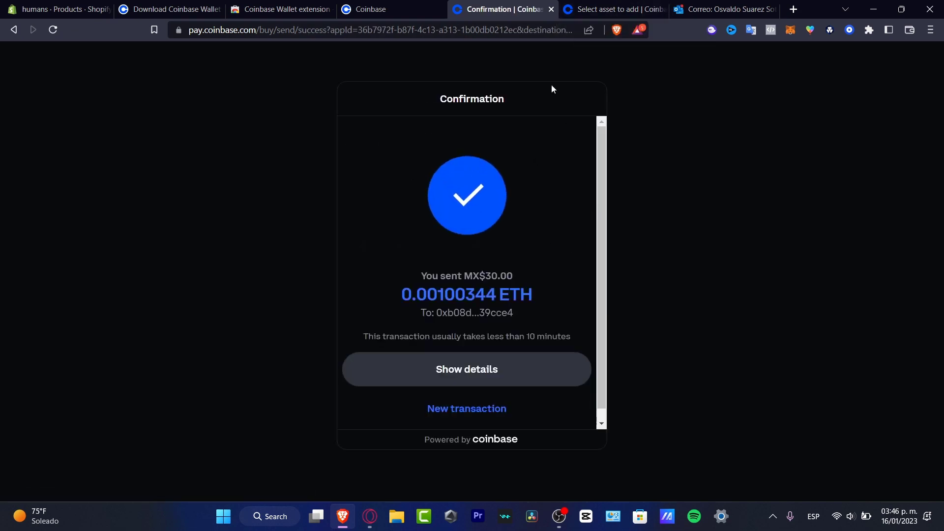
left_click(388, 8)
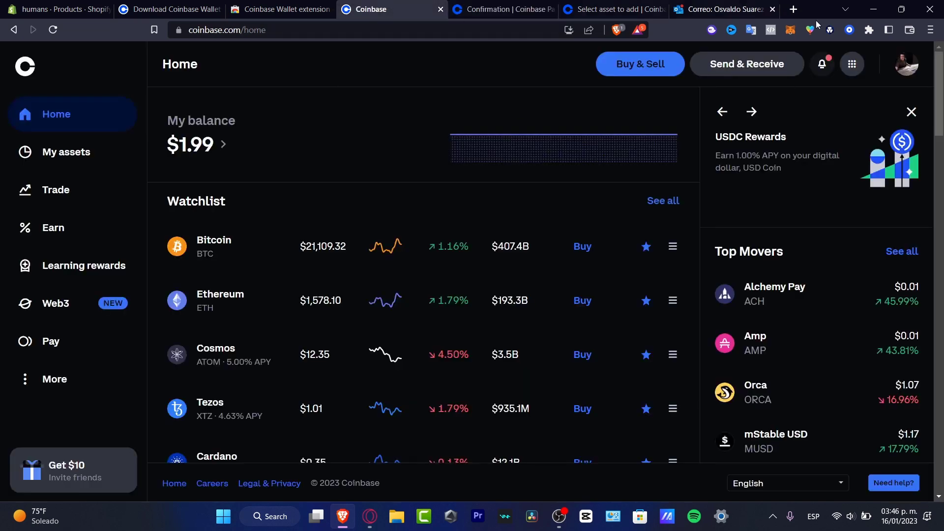
In Coinbase Wallet, start a send of the full 1.98 DAI and advance to the recipient step.
left_click(849, 30)
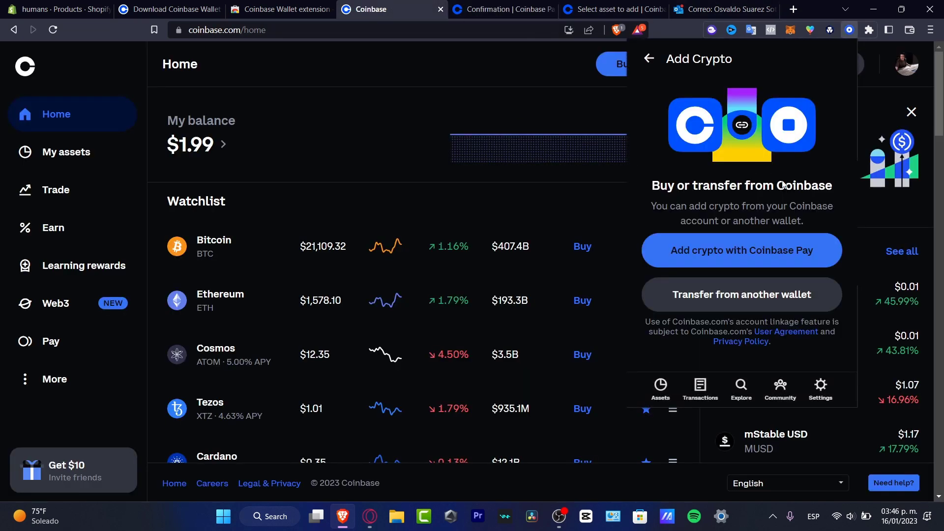
left_click(649, 58)
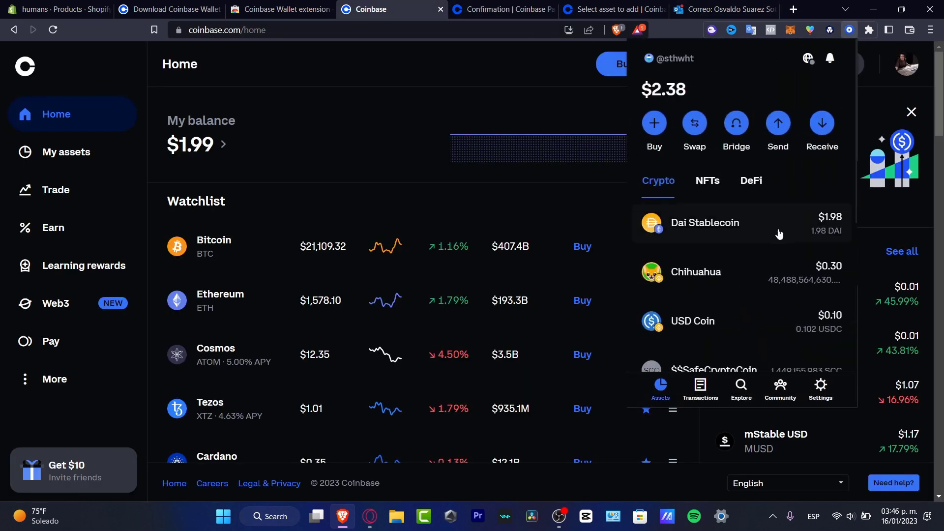
left_click(761, 231)
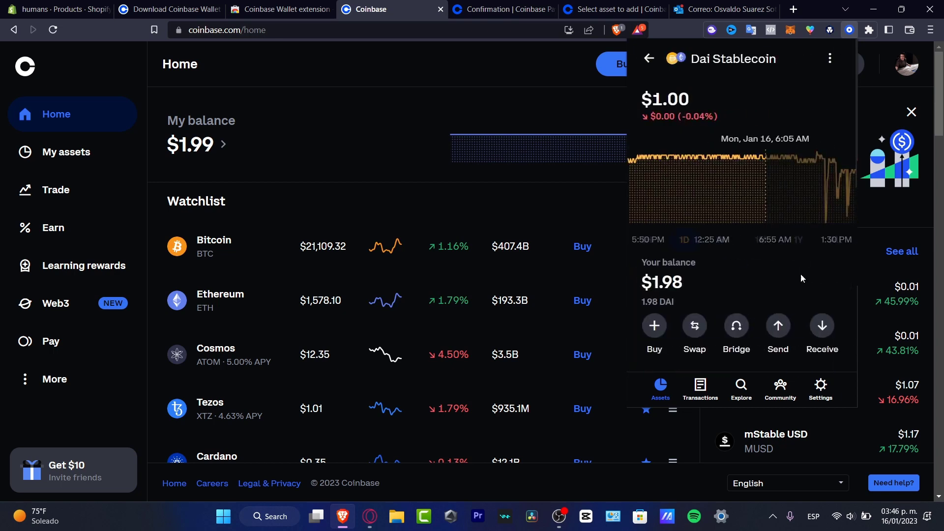
left_click(788, 334)
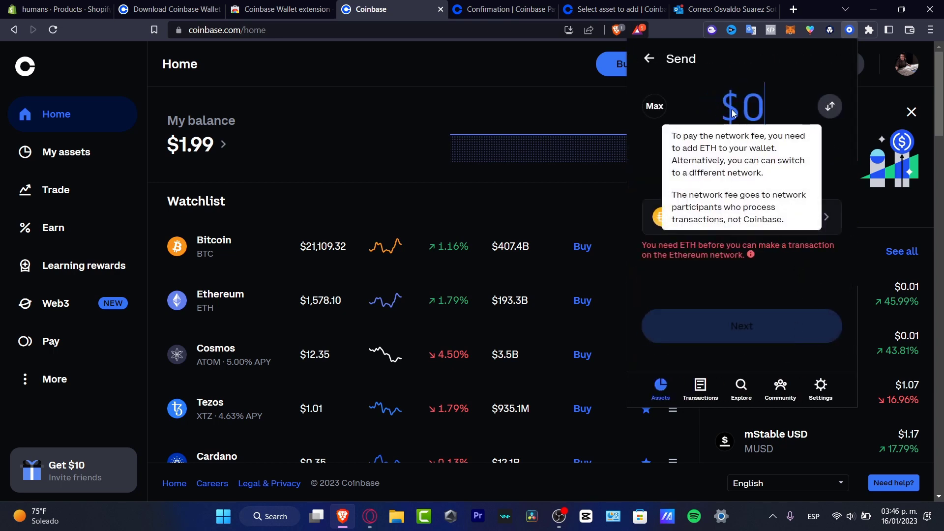
left_click(658, 107)
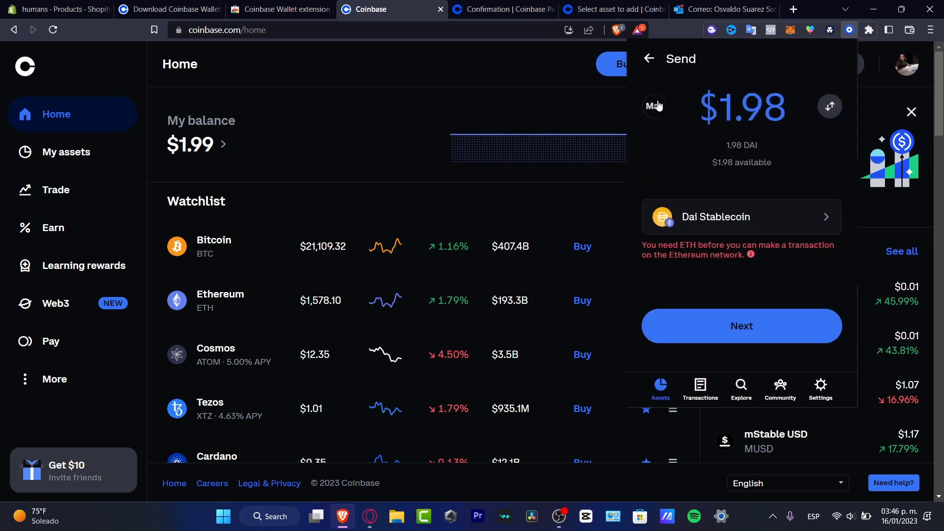
left_click(792, 327)
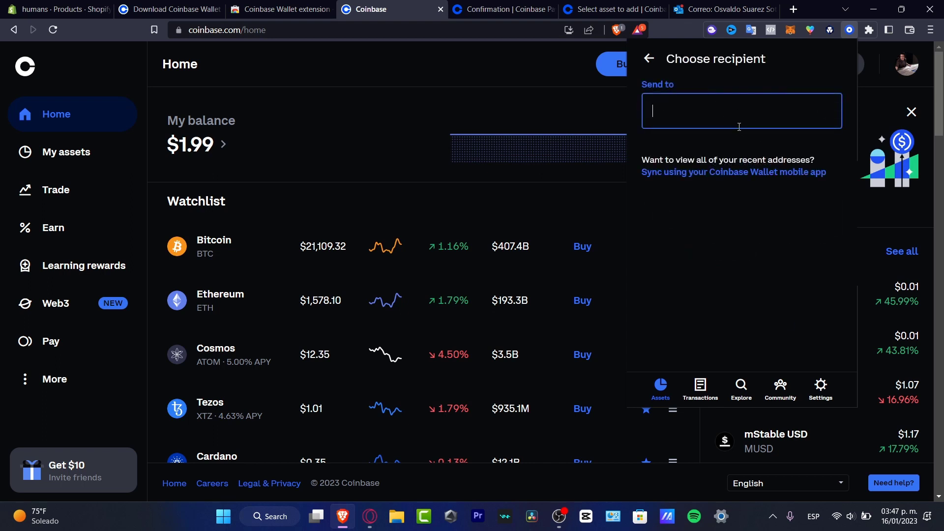
left_click(370, 517)
Copy Bitso's Dai deposit address for the Ethereum (ERC-20) network.
left_click(289, 148)
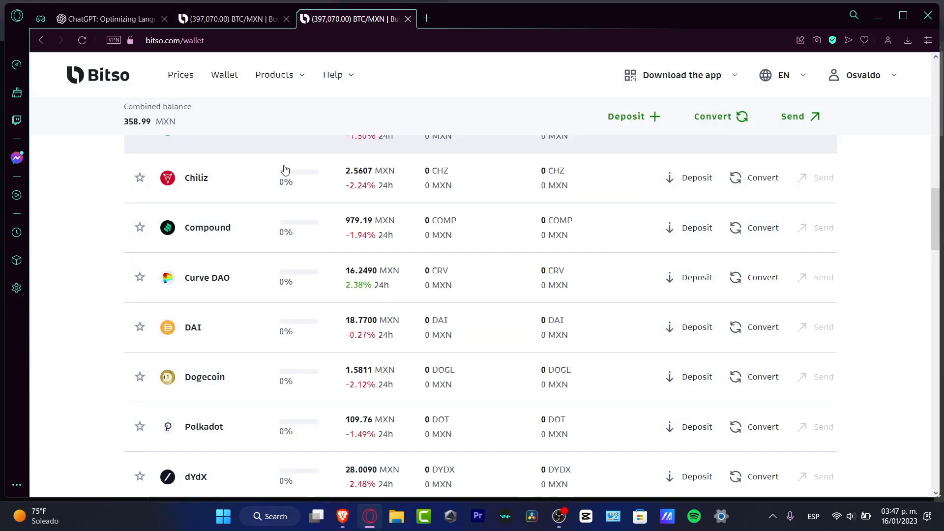
left_click(269, 337)
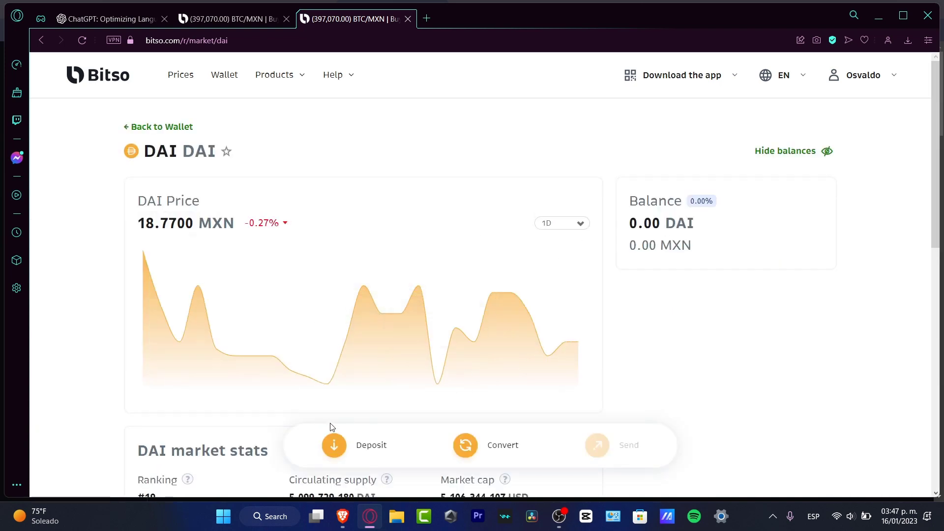
left_click(334, 445)
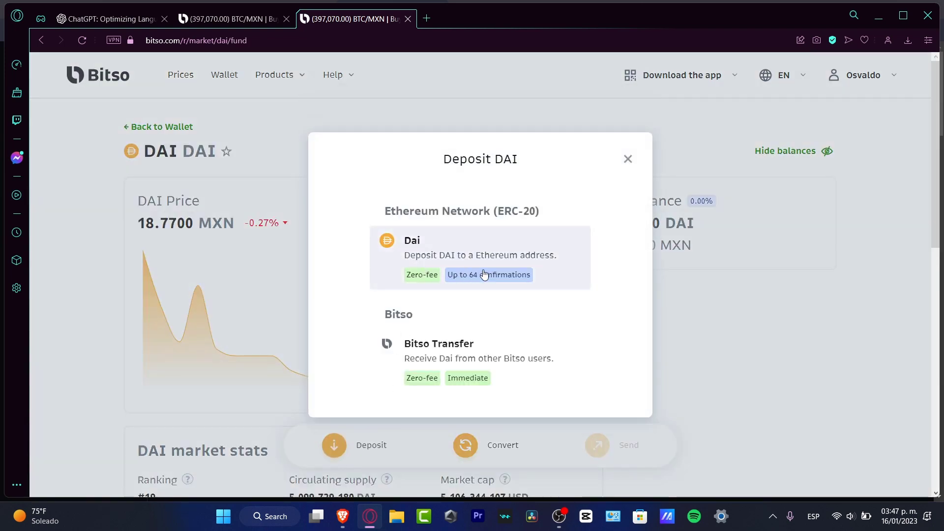
left_click(467, 254)
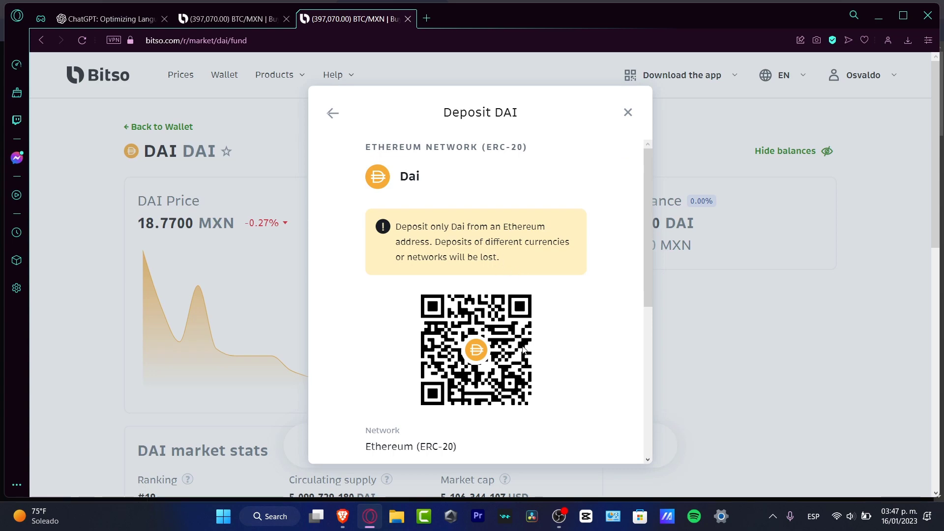
scroll(523, 297, "down", 3)
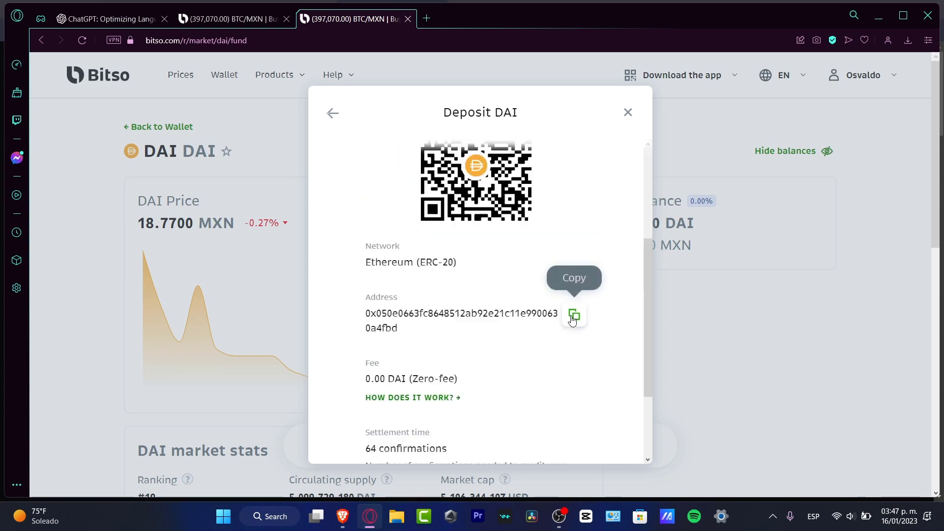
left_click(574, 316)
left_click(344, 521)
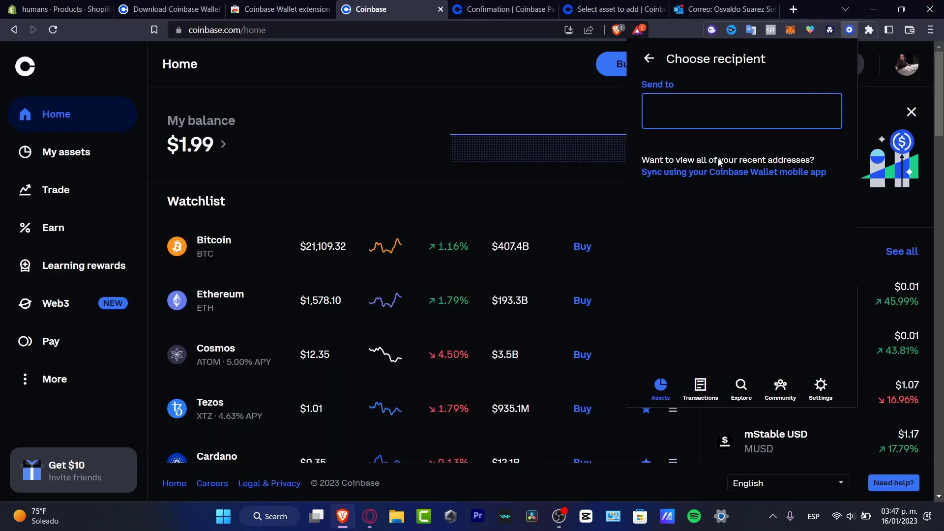
Paste the Bitso address as recipient and review the summary warning that 0.00233 ETH gas is required.
key("ctrl+v")
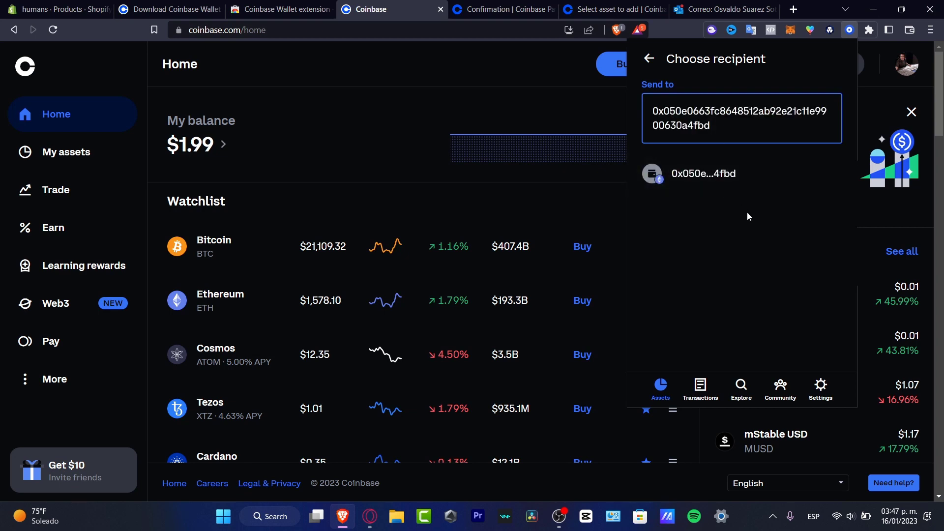
left_click(728, 172)
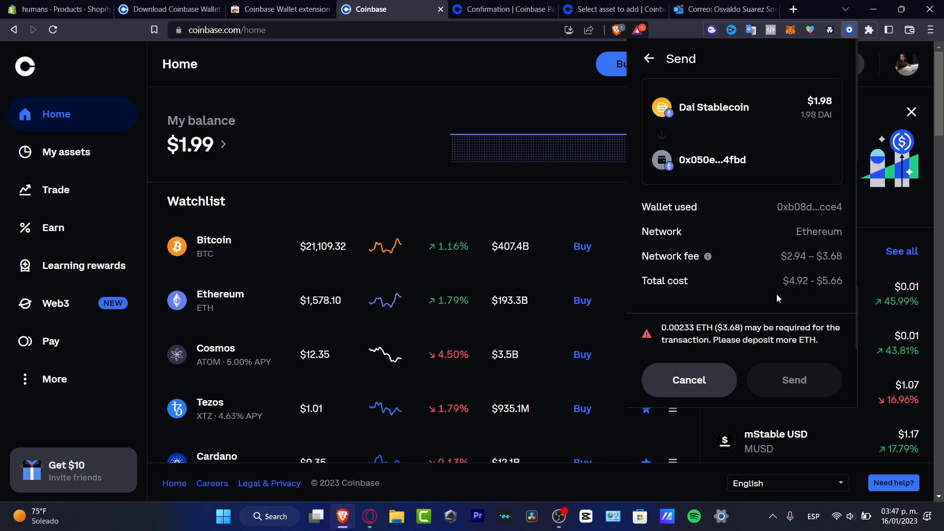
scroll(778, 289, "down", 2)
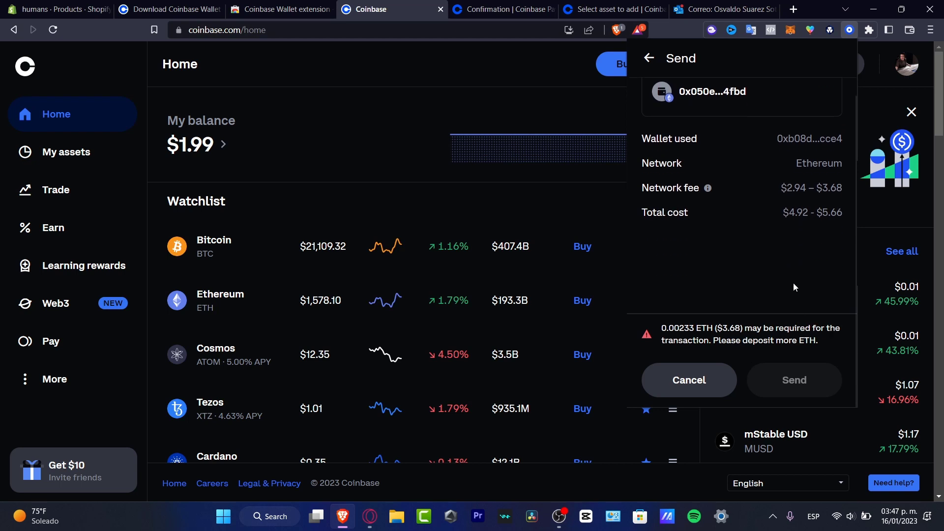
scroll(794, 285, "up", 2)
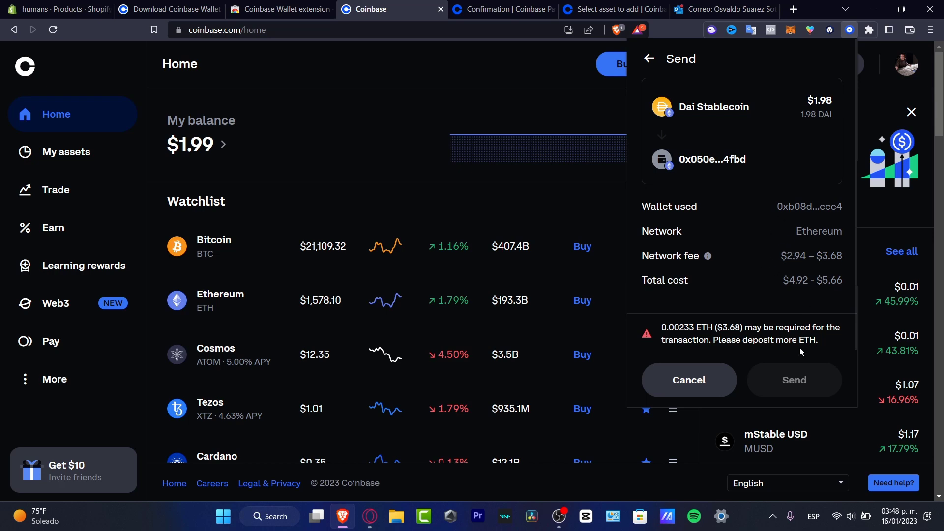
Back on Bitso's Wallet page, open Convert for USD stablecoins and permanently dismiss its notice.
key("alt+Tab")
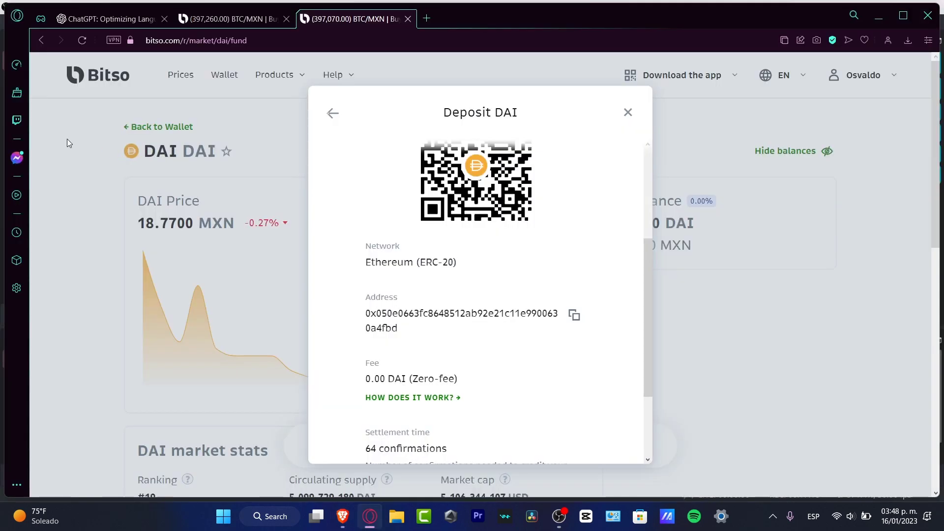
left_click(68, 142)
left_click(161, 127)
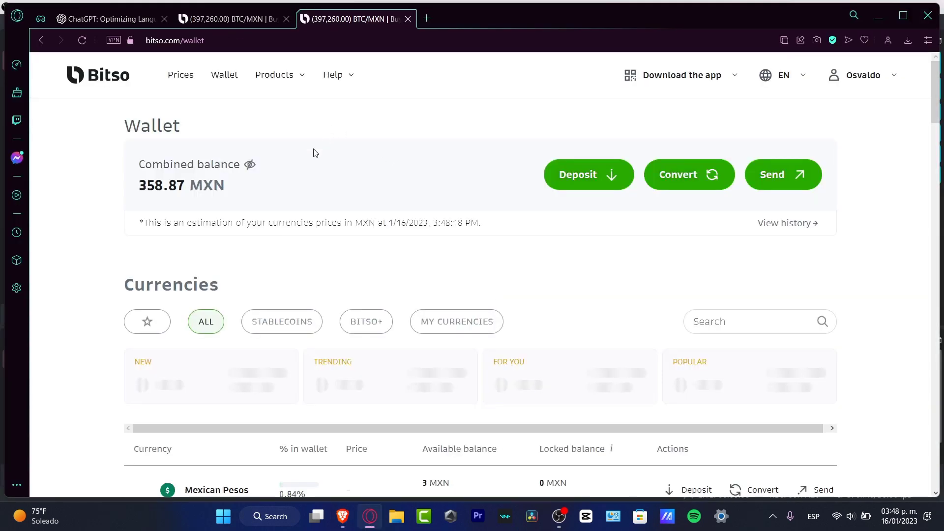
scroll(315, 153, "down", 4)
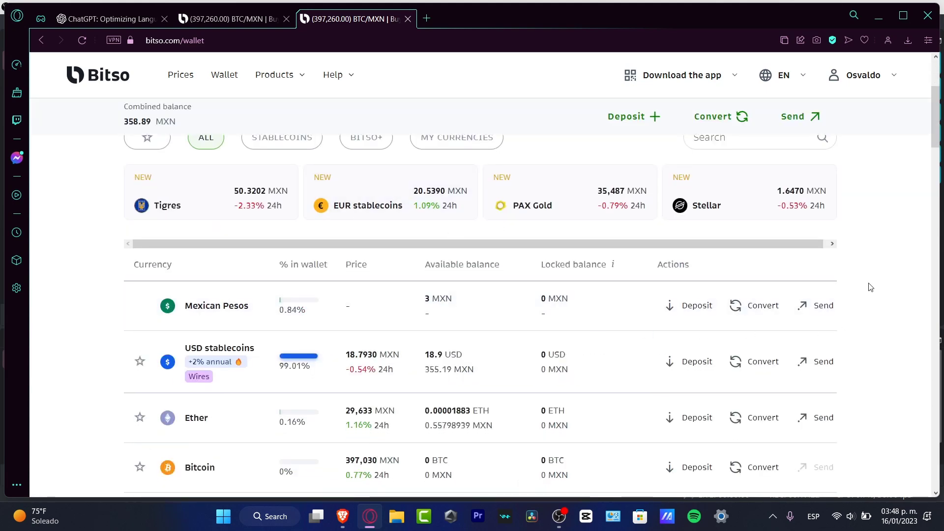
scroll(870, 287, "down", 4)
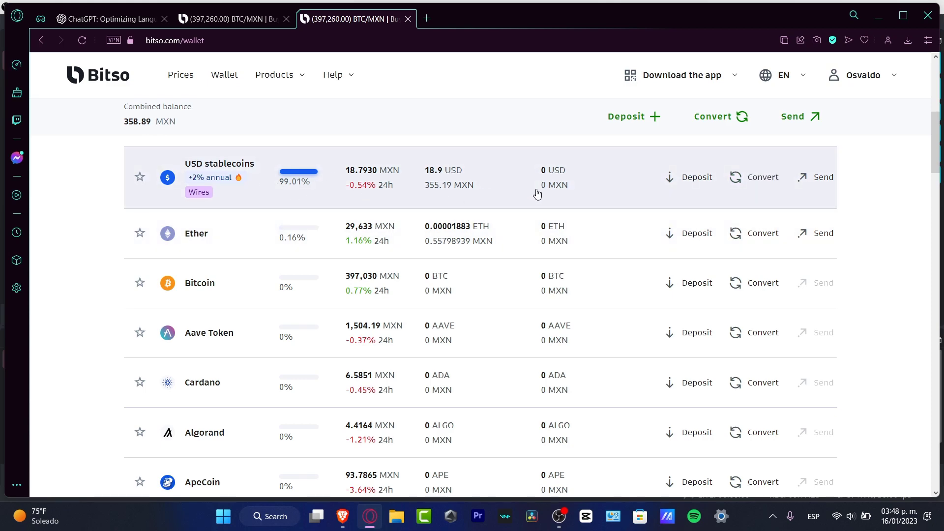
left_click(757, 181)
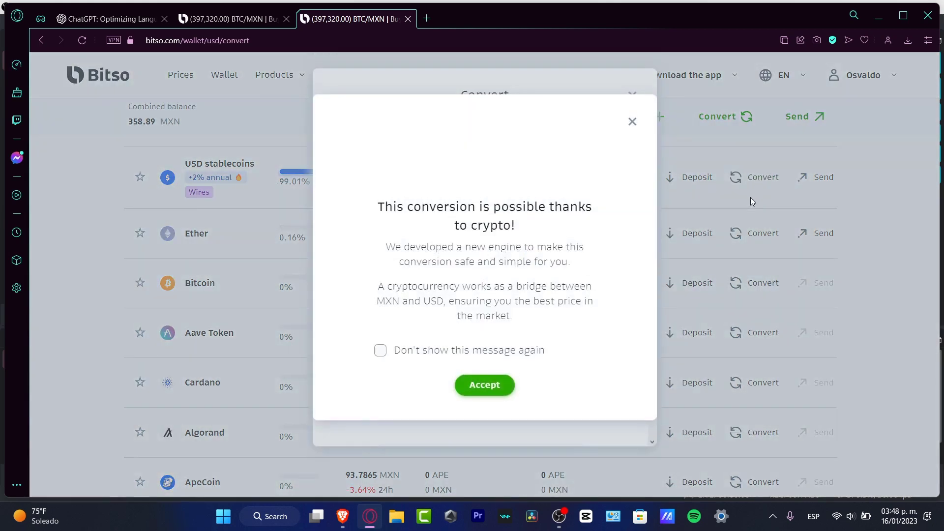
left_click(445, 351)
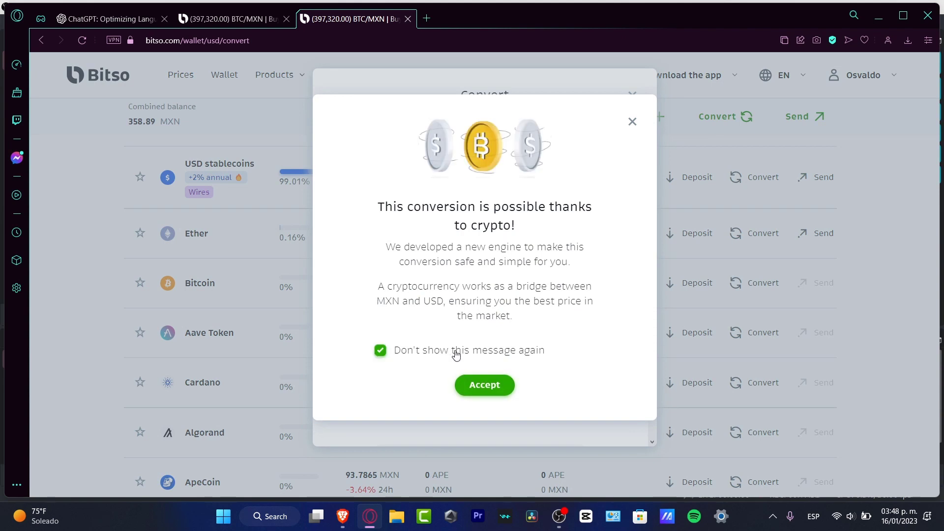
left_click(501, 385)
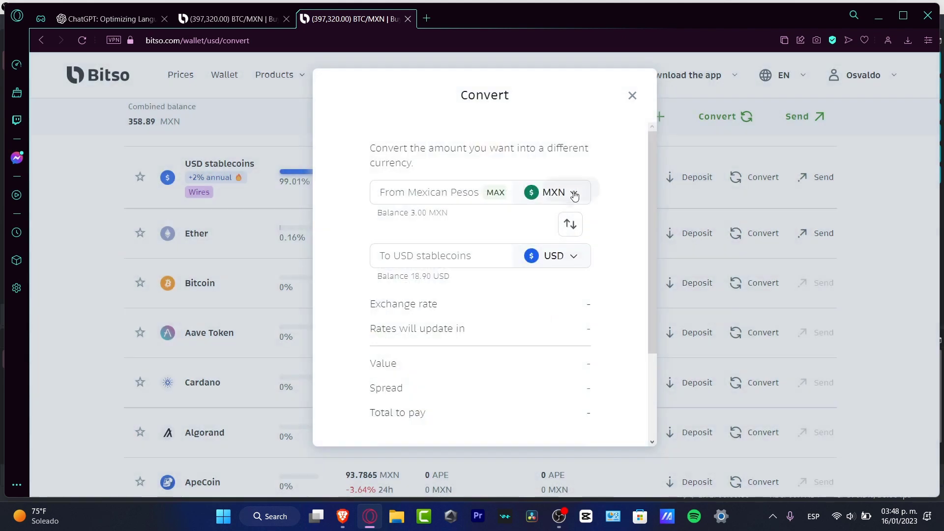
Preview converting the full 18.90 USD into Mexican Pesos, then close without confirming.
left_click(570, 224)
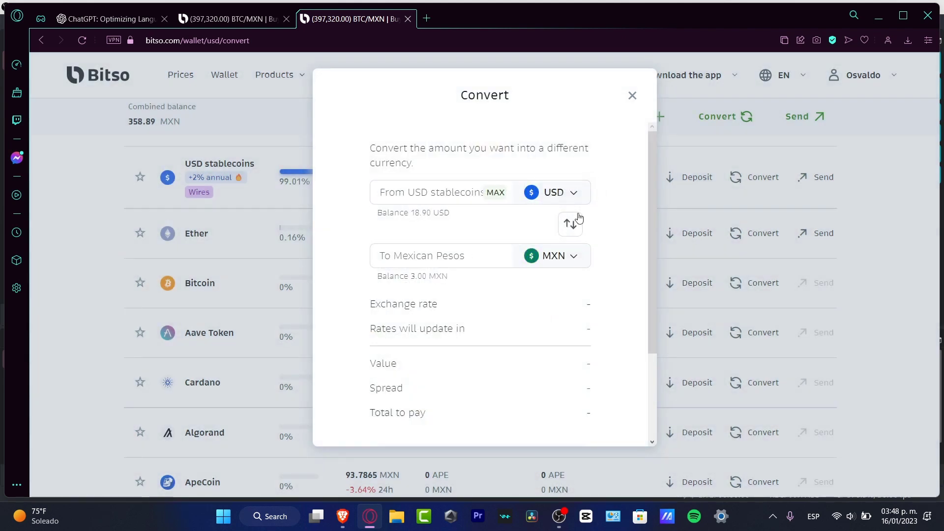
left_click(427, 193)
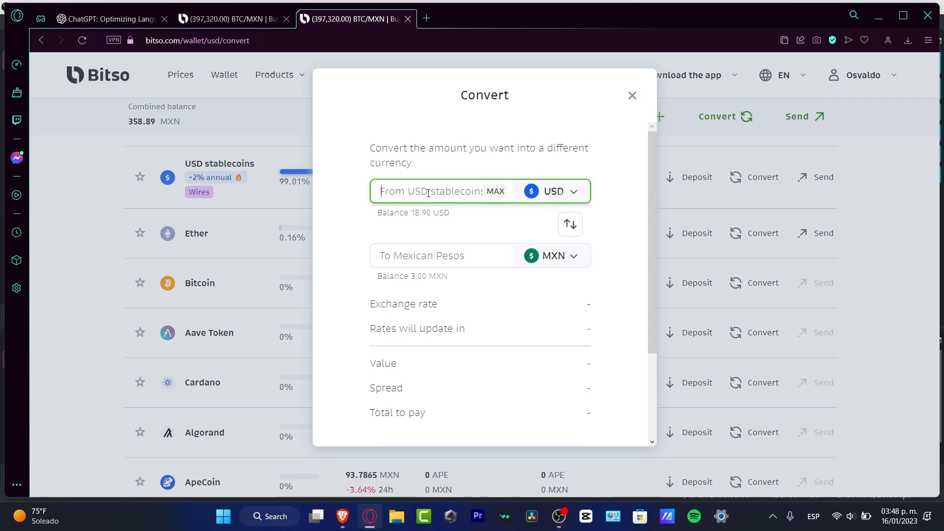
left_click(496, 192)
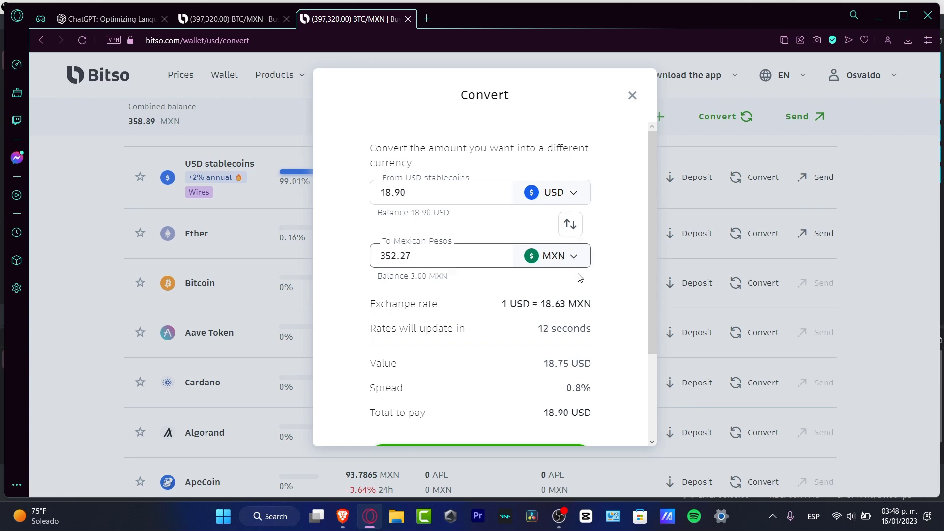
left_click(565, 266)
scroll(612, 295, "down", 10)
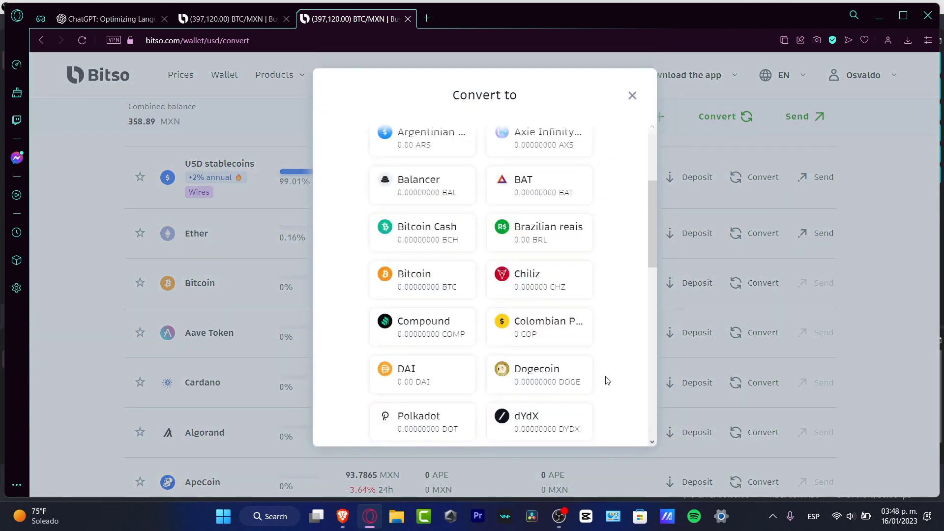
left_click(633, 96)
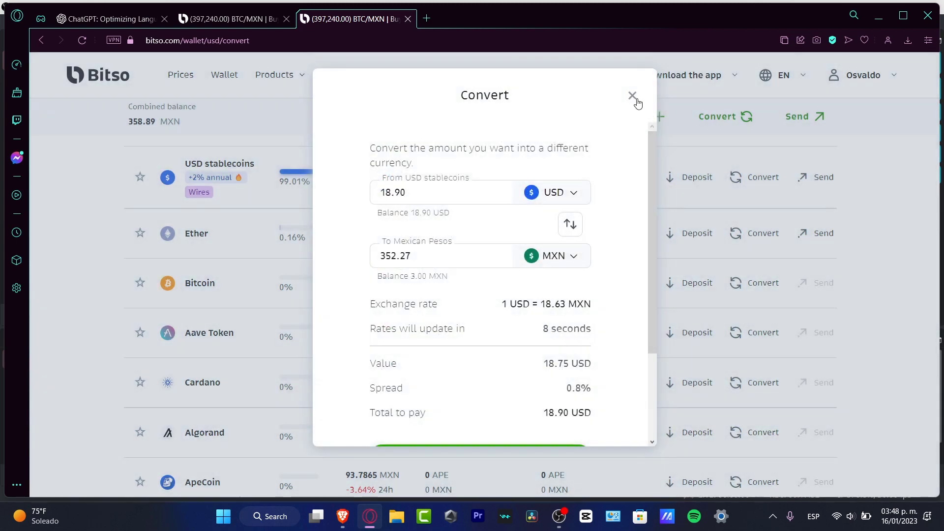
left_click(846, 188)
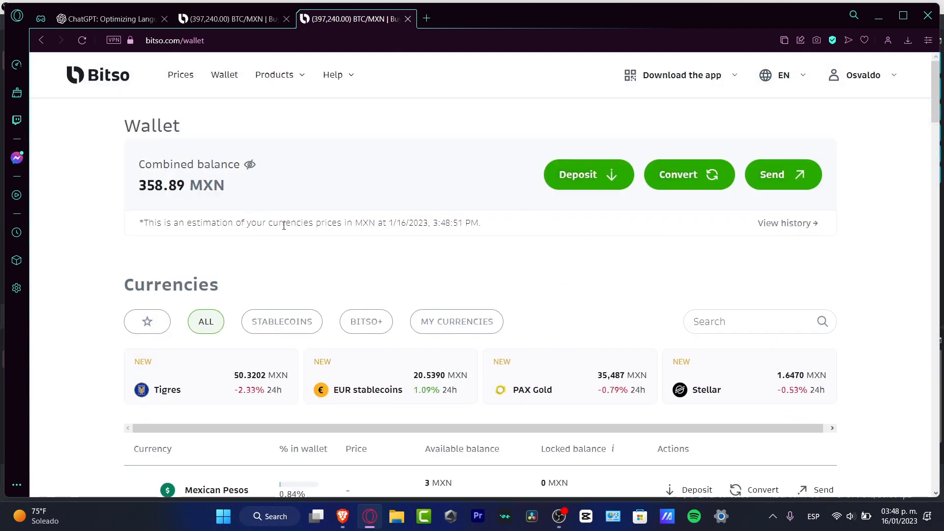
Review Bitso's Send options for Mexican Pesos: Bitso Transfer, CLABE, debit card and mobile number.
scroll(282, 223, "down", 4)
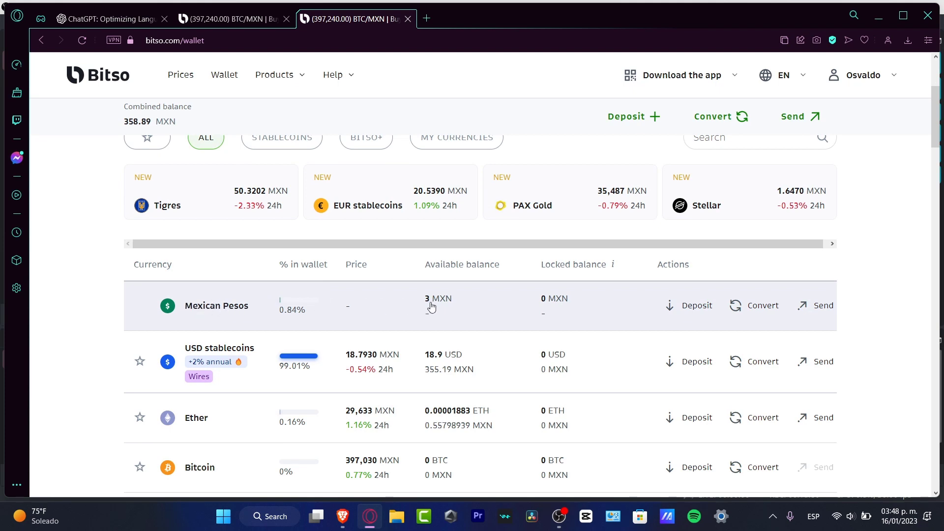
left_click(812, 305)
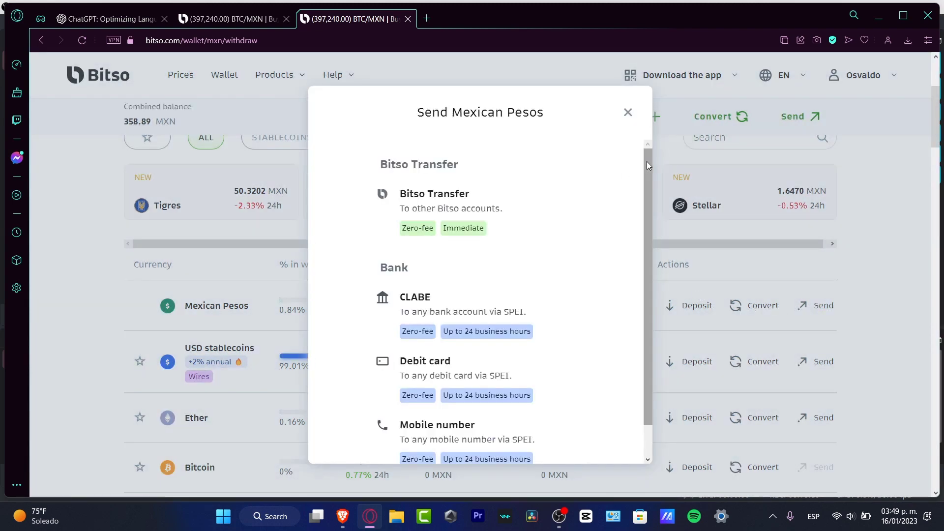
left_click_drag(648, 166, 653, 214)
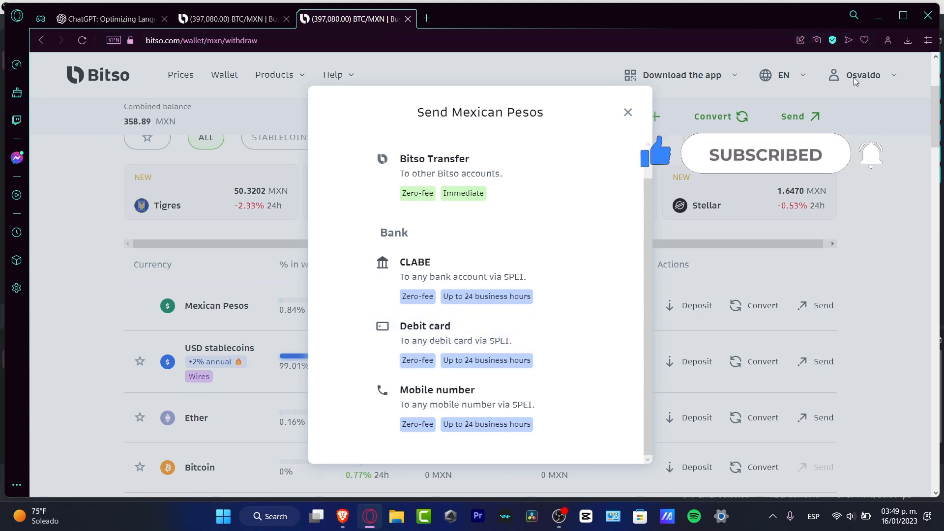
left_click(341, 517)
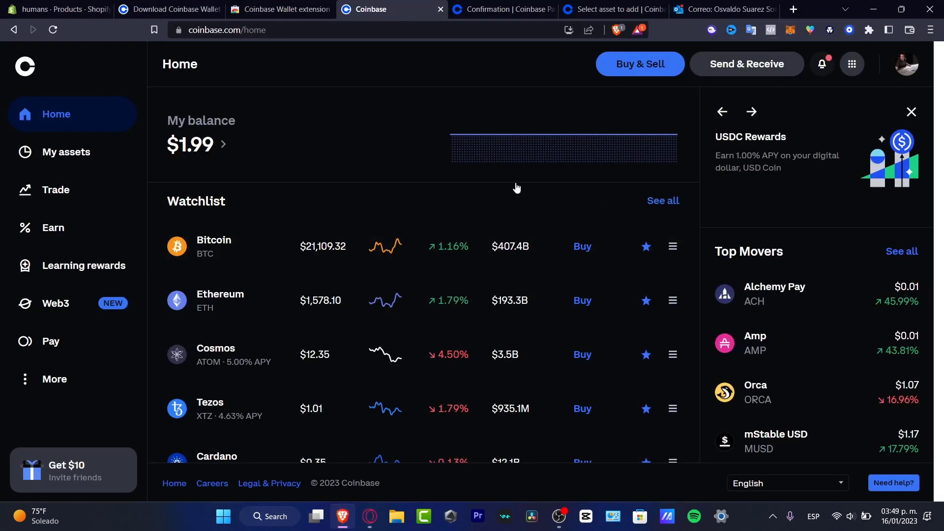